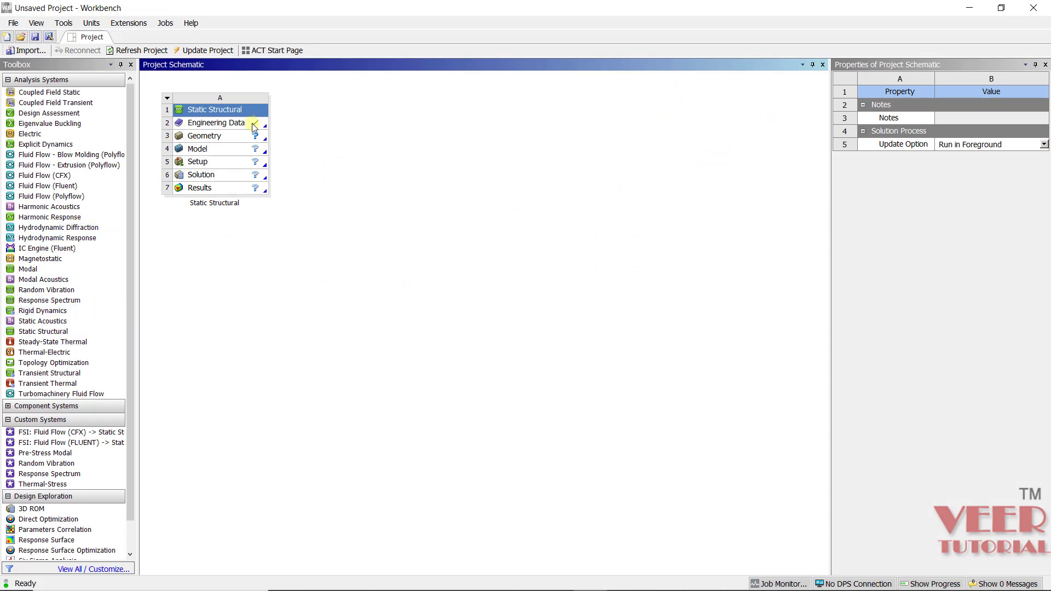
- Open the Static Structural system's Engineering Data for editing and add a new material named 3pt_bending_mat
{"action": "left_click", "coordinate": [234, 126]}
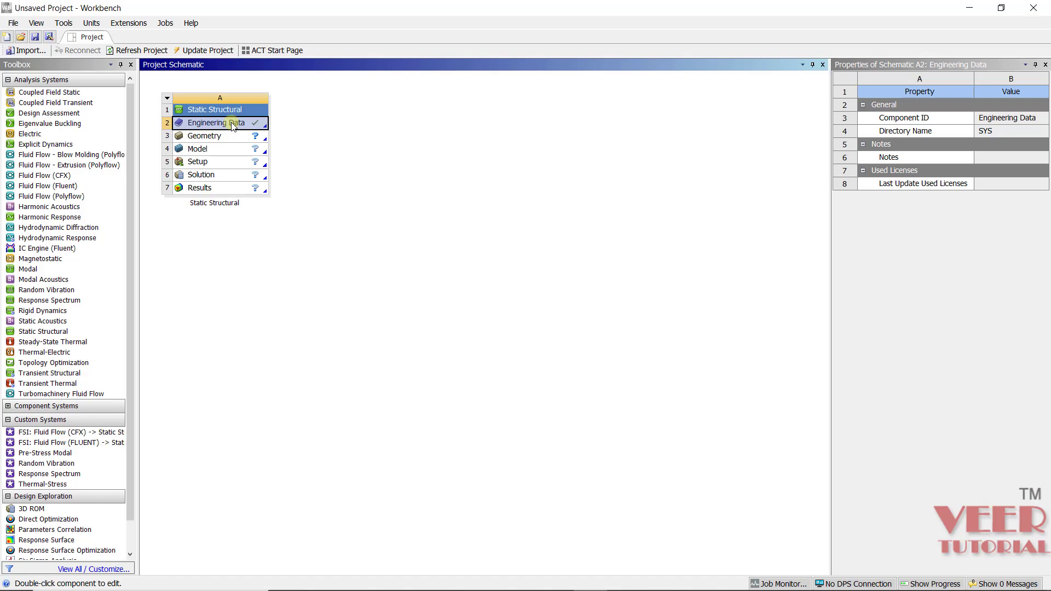
{"action": "right_click", "coordinate": [277, 129]}
{"action": "left_click", "coordinate": [285, 132]}
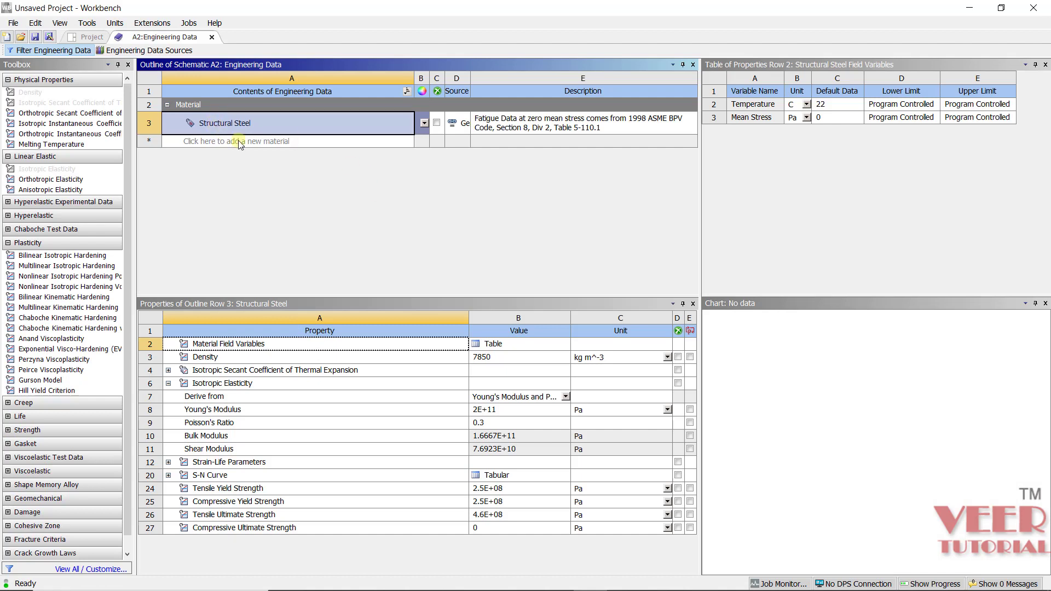
{"action": "left_click", "coordinate": [248, 141]}
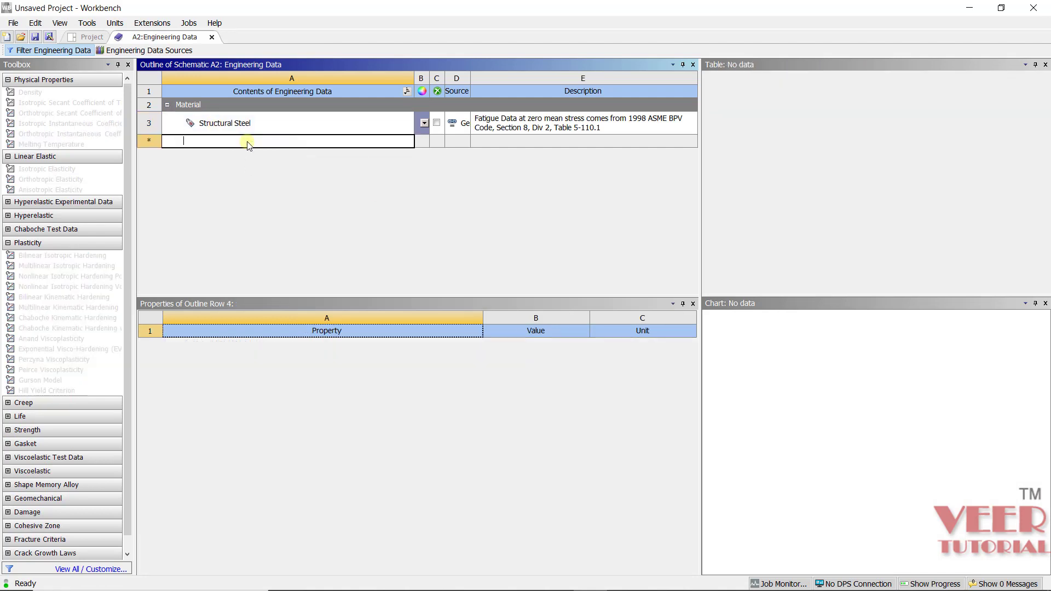
{"action": "type", "text": "3pt"}
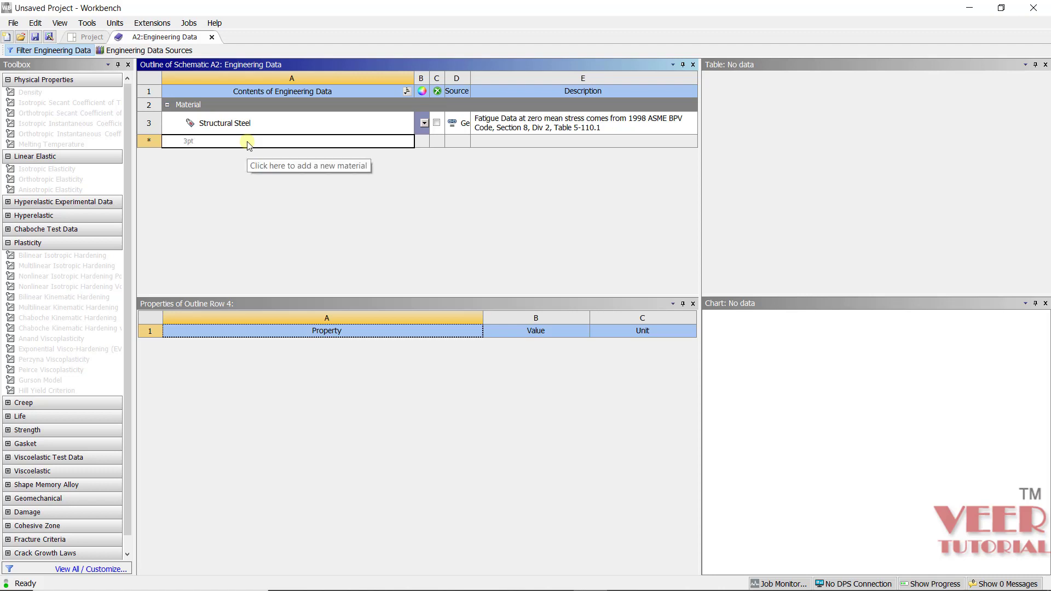
{"action": "type", "text": "_bending_mat"}
{"action": "key", "text": "Return"}
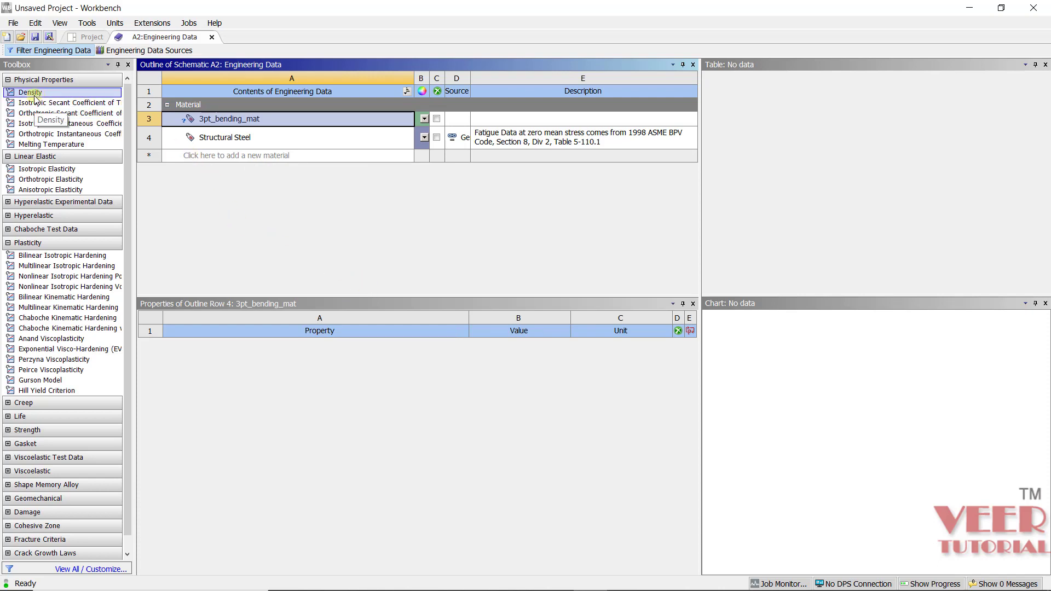
- Add the Density, Isotropic Elasticity and Multilinear Isotropic Hardening properties to 3pt_bending_mat
{"action": "left_click_drag", "start_coordinate": [33, 93], "coordinate": [223, 122]}
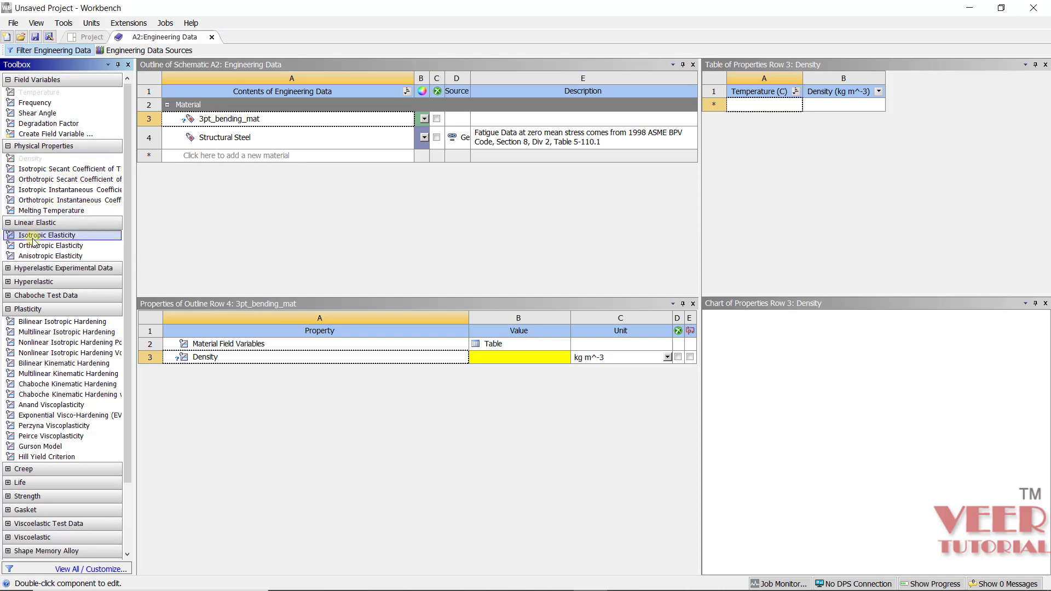
{"action": "left_click_drag", "start_coordinate": [33, 240], "coordinate": [229, 119]}
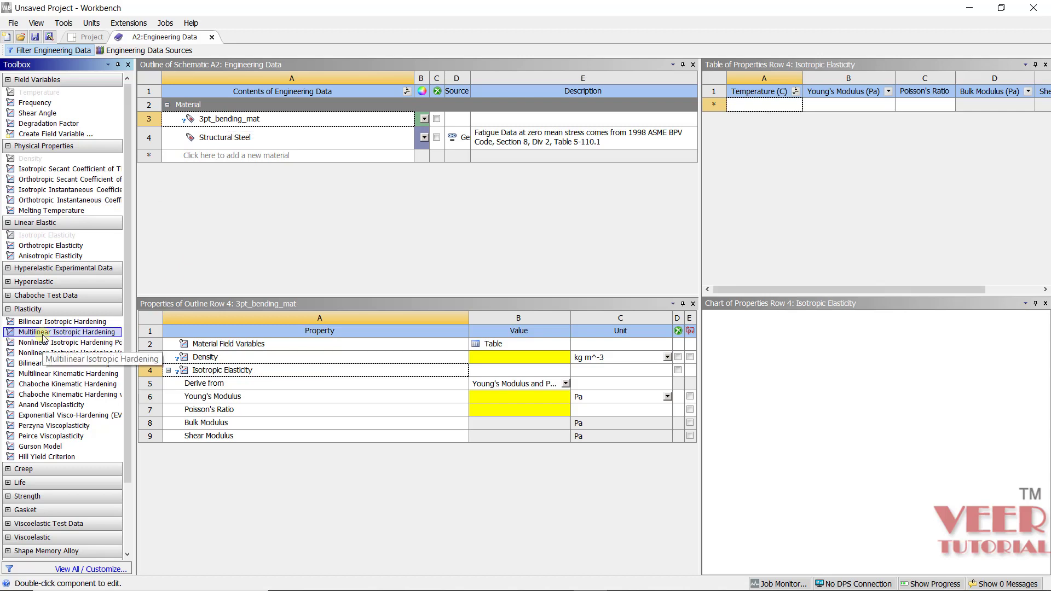
{"action": "left_click_drag", "start_coordinate": [42, 335], "coordinate": [275, 121]}
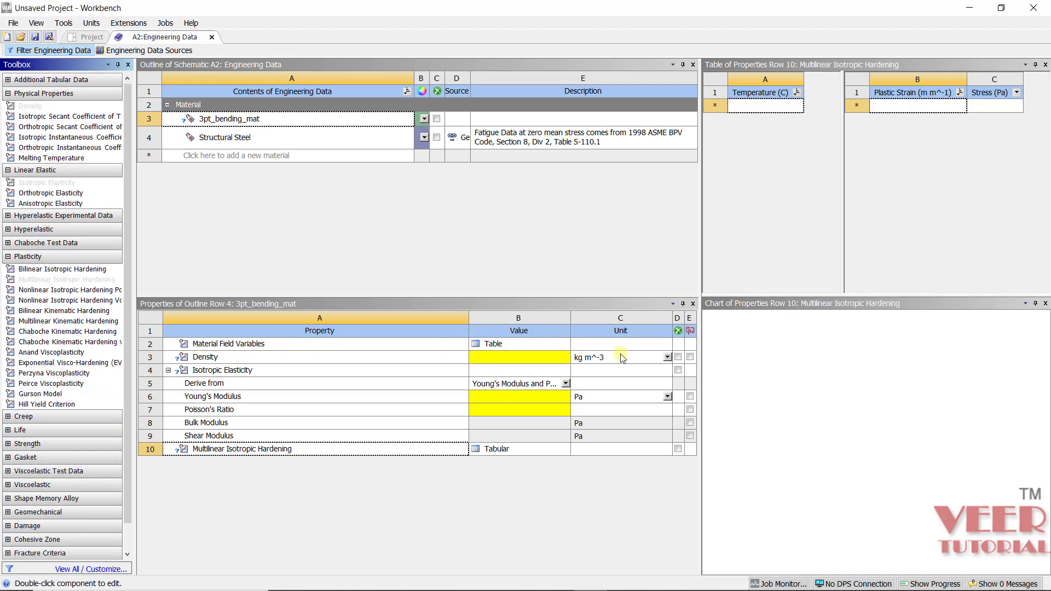
- Set the density of 3pt_bending_mat to 7850 kg m^-3
{"action": "left_click", "coordinate": [517, 358]}
{"action": "type", "text": "7"}
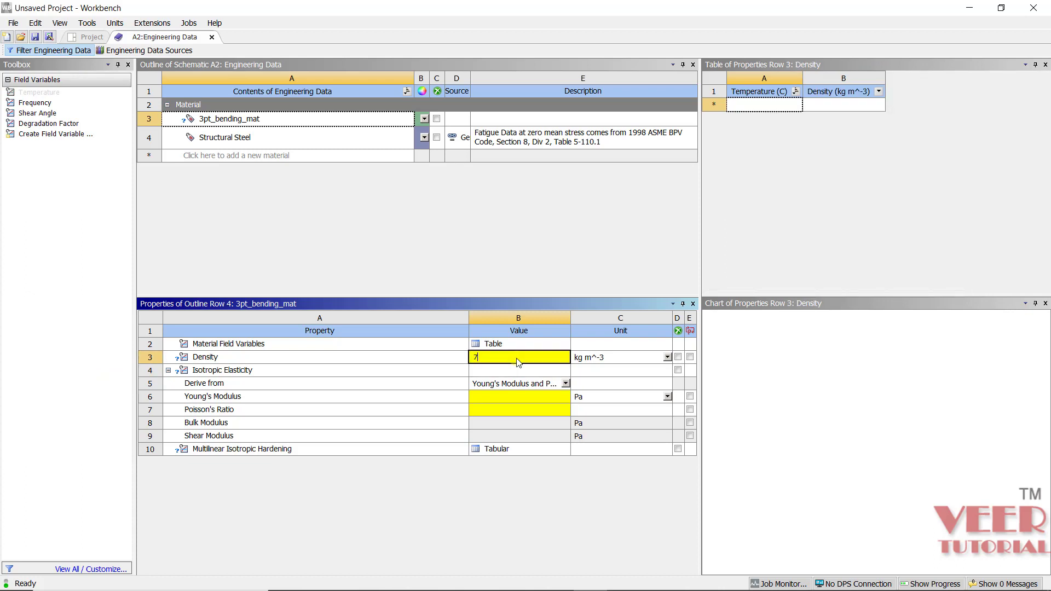
{"action": "type", "text": "850"}
{"action": "key", "text": "Return"}
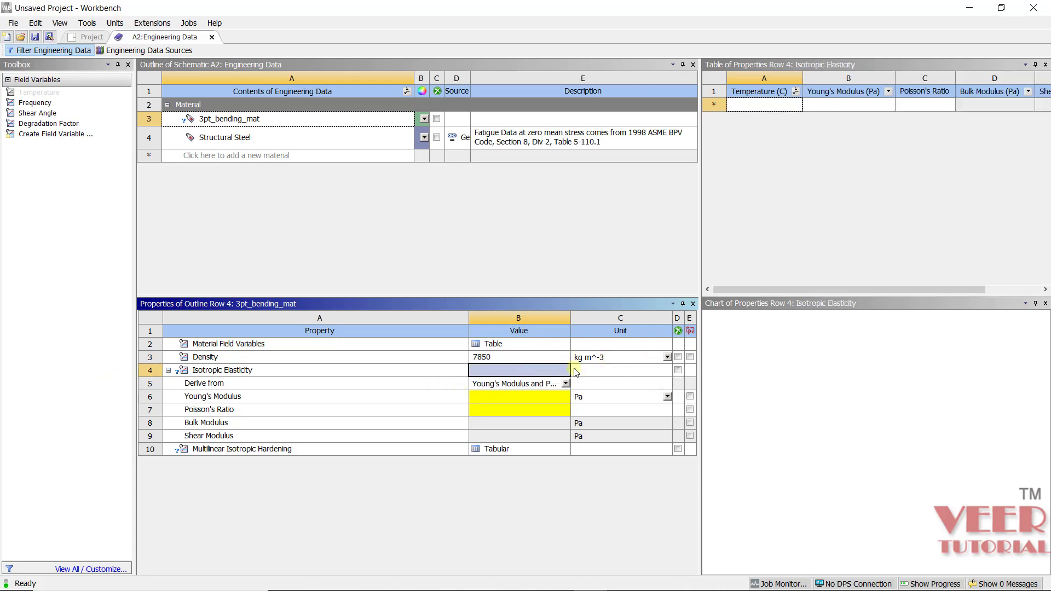
- Change the Young's Modulus unit of 3pt_bending_mat to MPa and set its value to 200000
{"action": "left_click", "coordinate": [616, 395]}
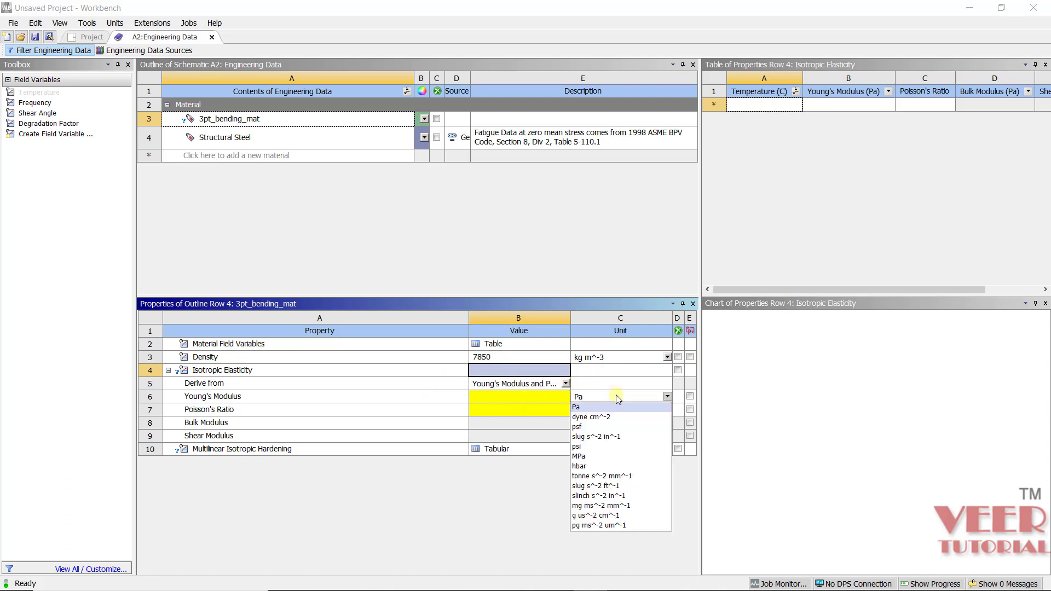
{"action": "left_click", "coordinate": [611, 456]}
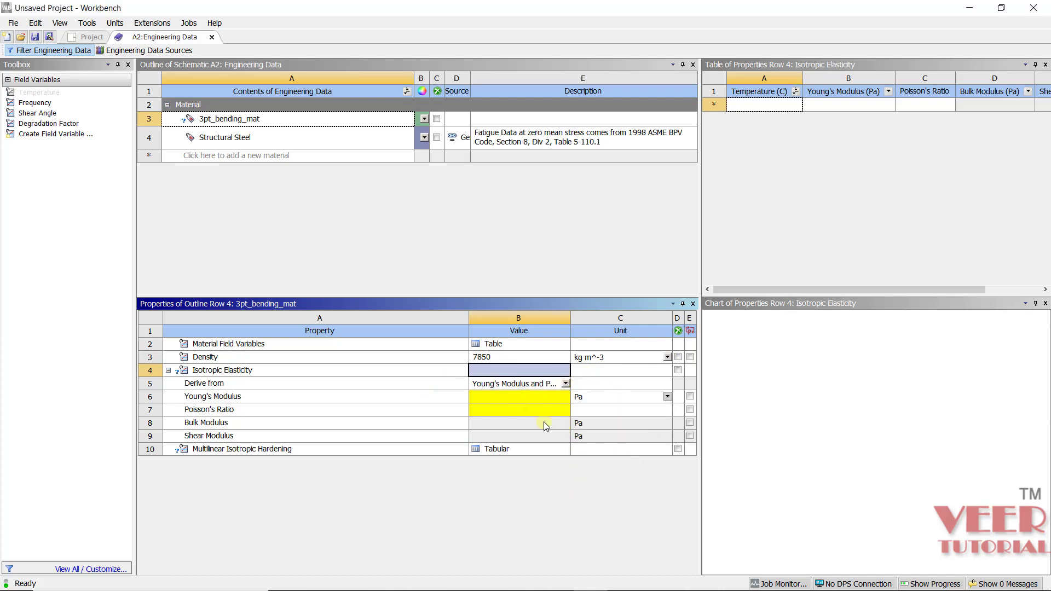
{"action": "left_click", "coordinate": [516, 397]}
{"action": "type", "text": "200000"}
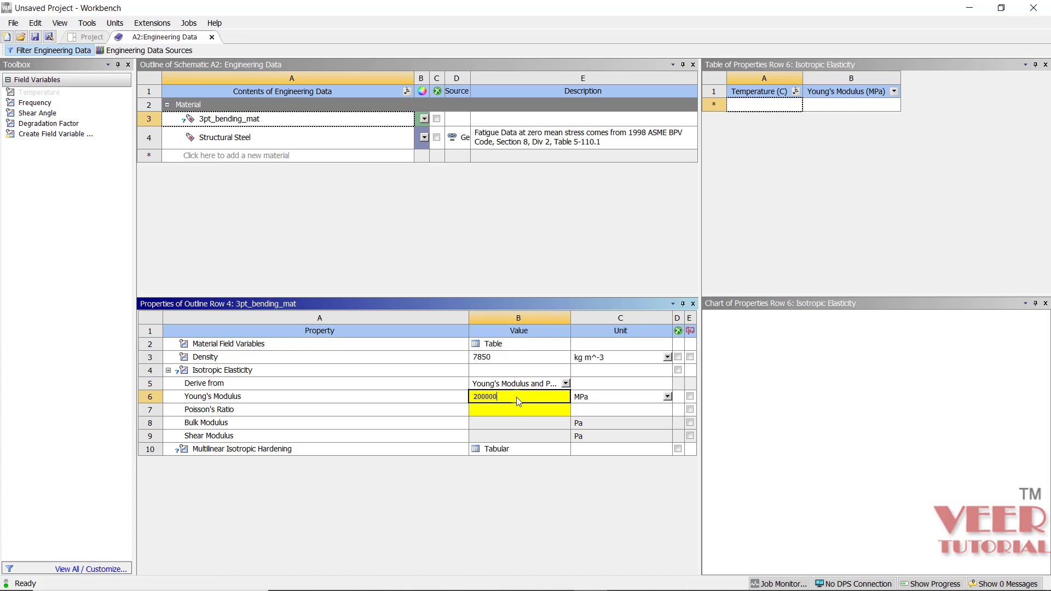
{"action": "key", "text": "Return"}
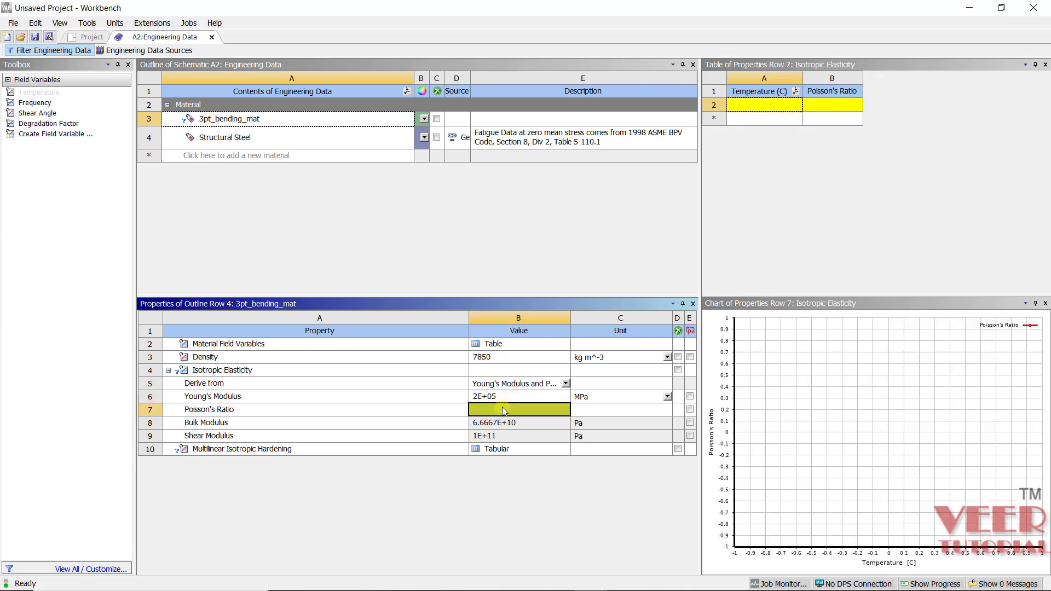
- Look up Nu on the Non-Linear Material slide in PowerPoint and set the material's Poisson's Ratio to 0.33 in Workbench
{"action": "key", "text": "alt+Tab"}
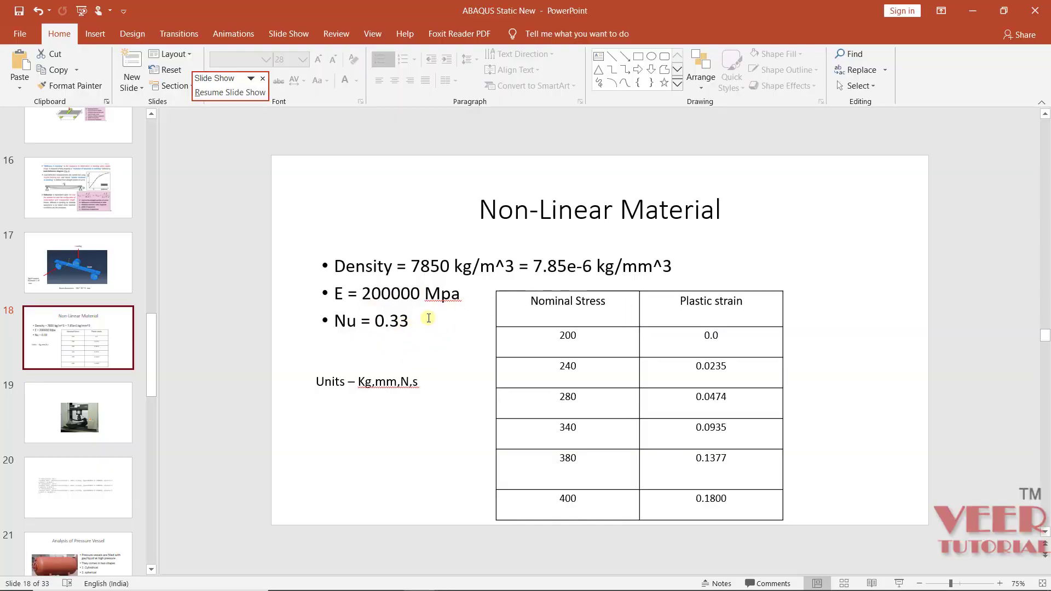
{"action": "key", "text": "alt+Tab"}
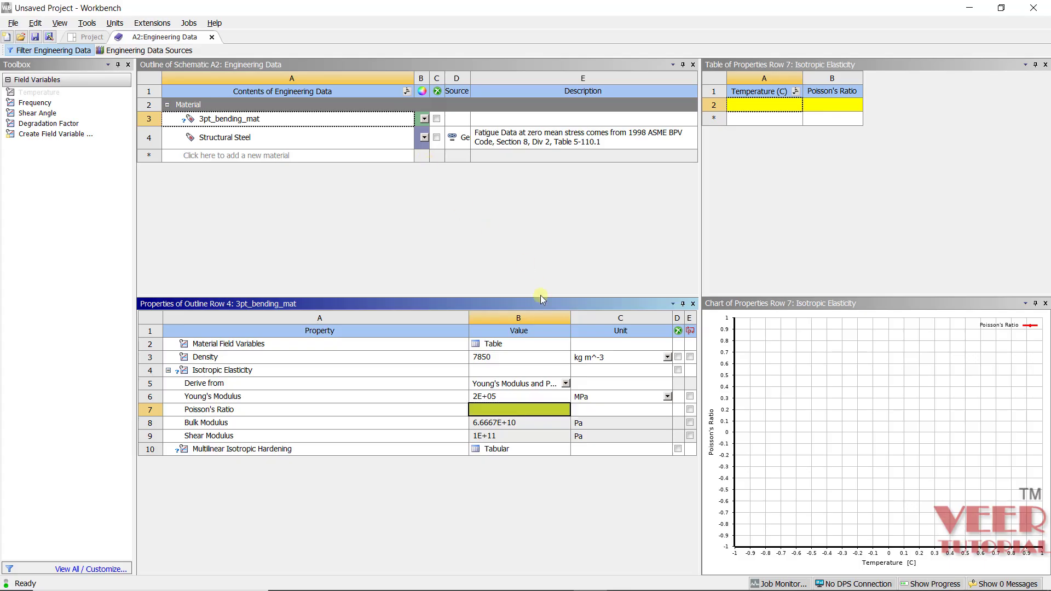
{"action": "type", "text": "0.33"}
{"action": "key", "text": "Return"}
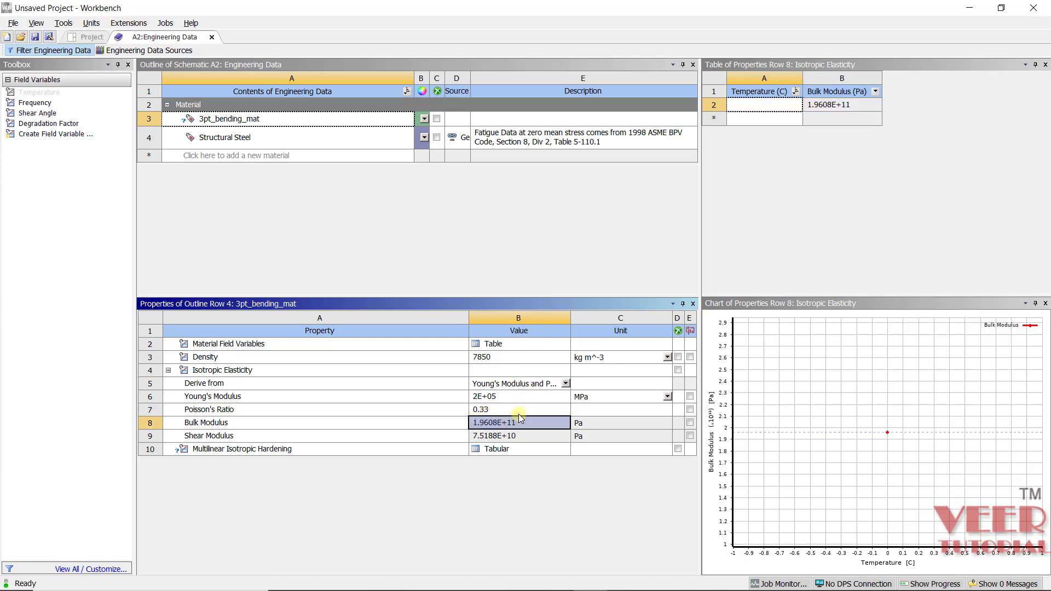
- In the Multilinear Isotropic Hardening table, set the stress unit to MPa and the plastic strain unit to mm mm^-1
{"action": "left_click", "coordinate": [475, 448]}
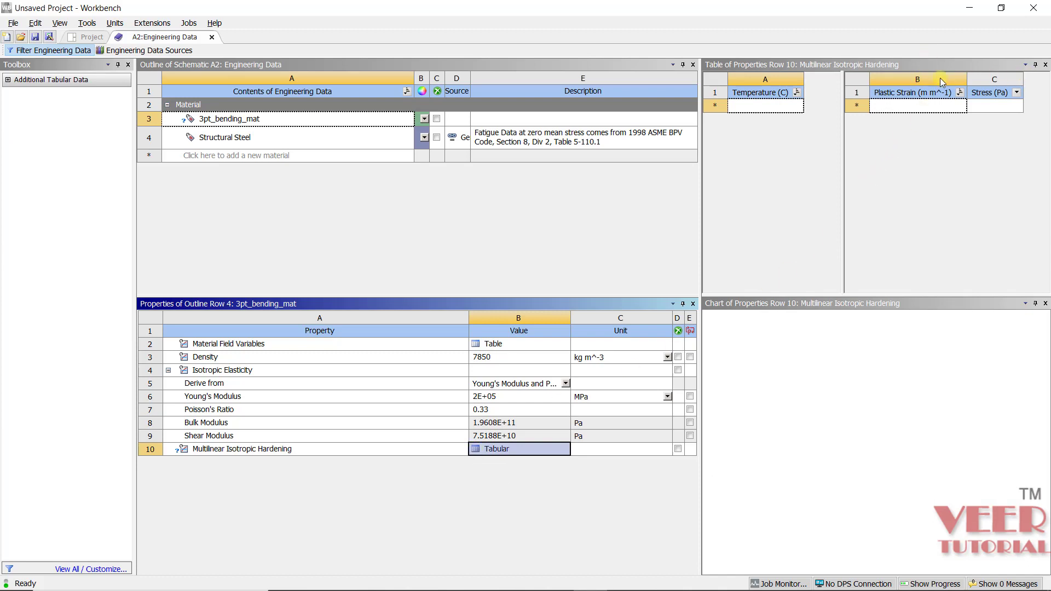
{"action": "left_click", "coordinate": [1016, 92]}
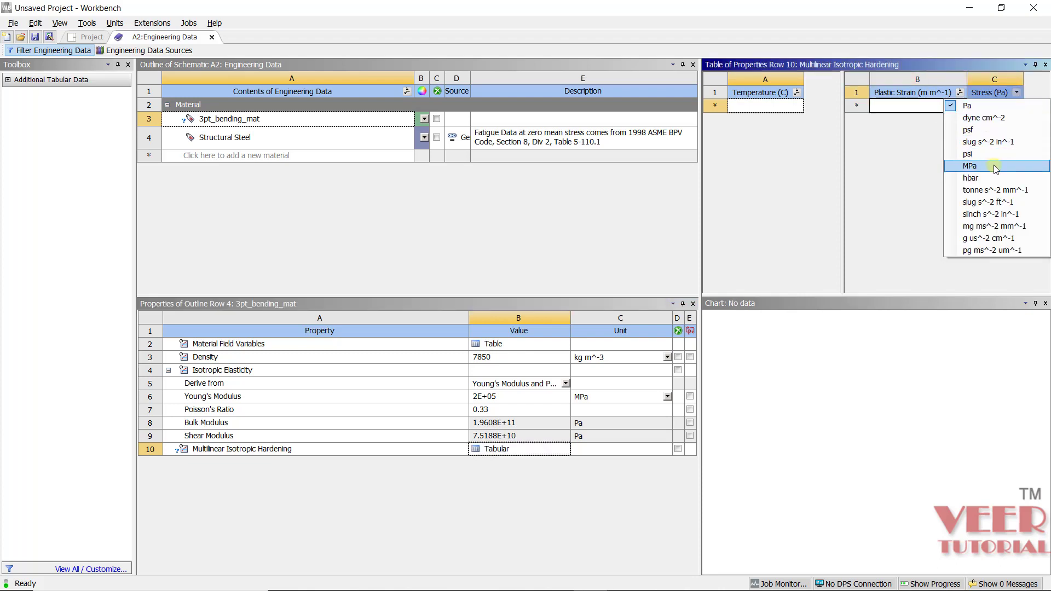
{"action": "left_click", "coordinate": [995, 167]}
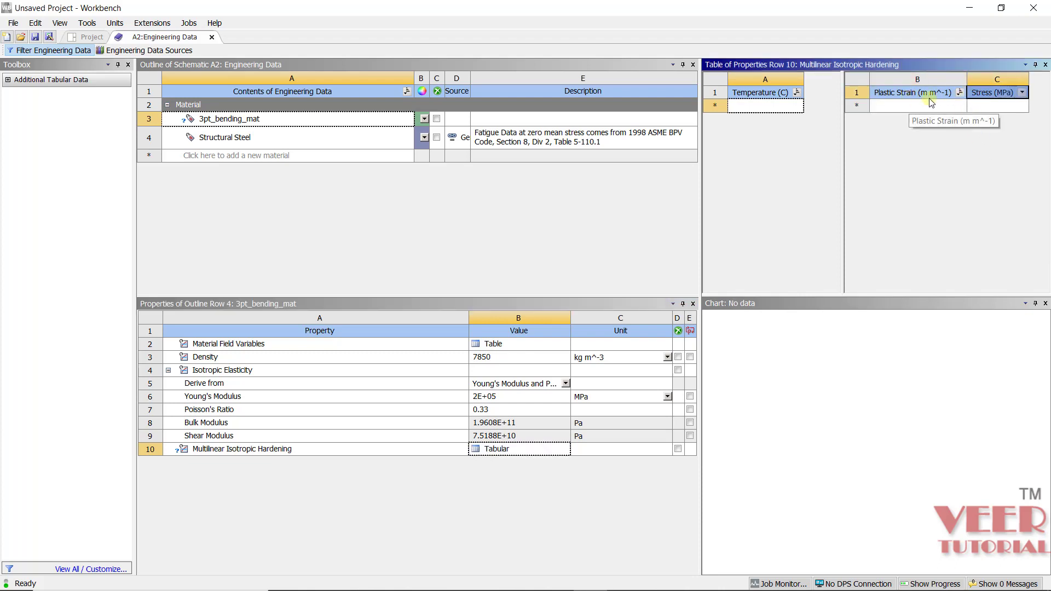
{"action": "left_click", "coordinate": [959, 92]}
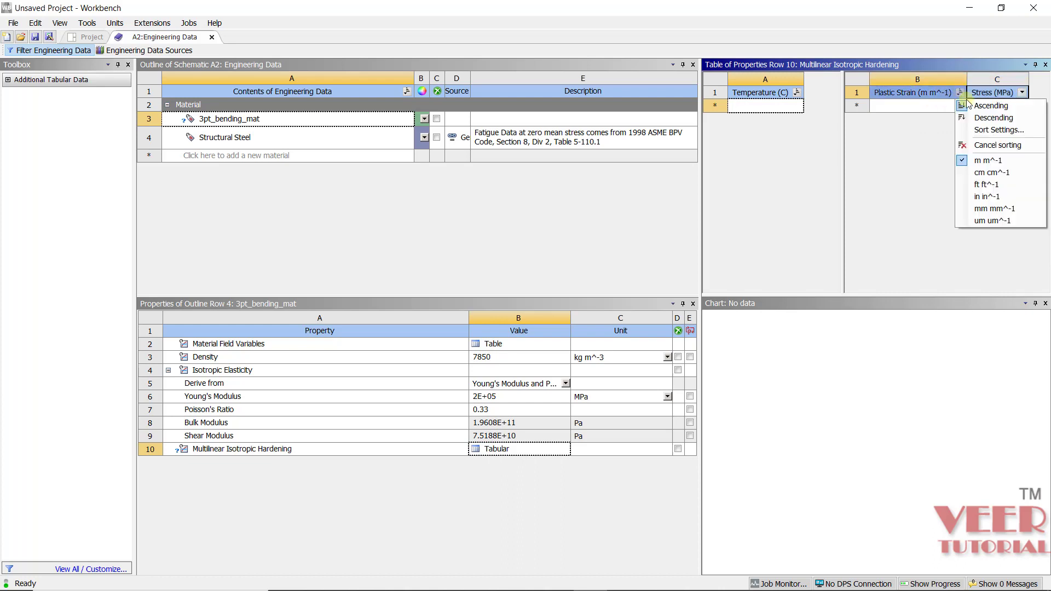
{"action": "left_click", "coordinate": [1007, 211]}
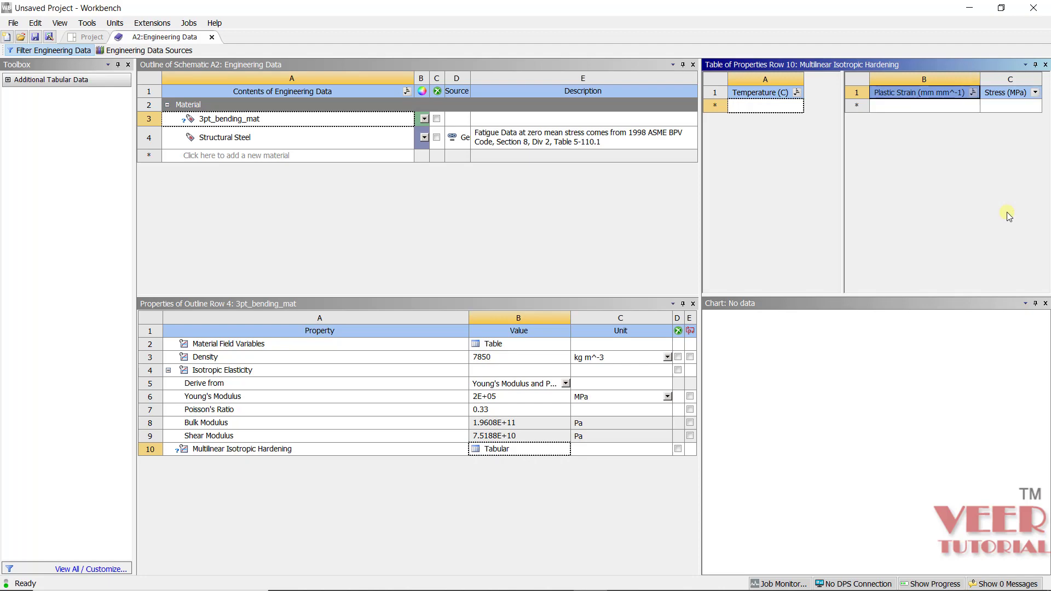
- Check the PowerPoint stress-strain table and enter the first hardening point with stress 200 MPa and plastic strain 0
{"action": "left_click", "coordinate": [997, 107]}
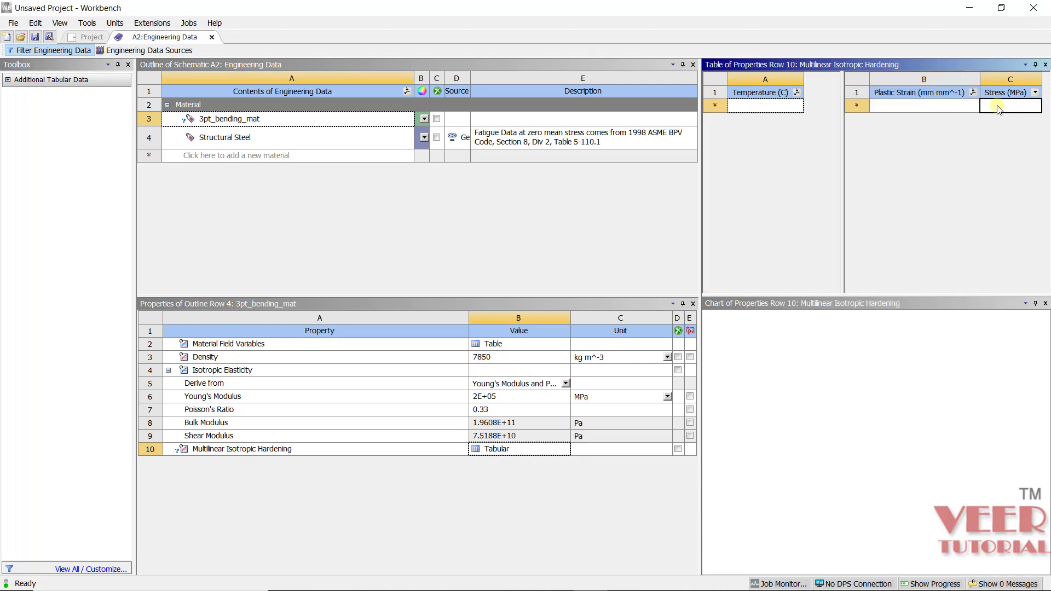
{"action": "key", "text": "alt+Tab"}
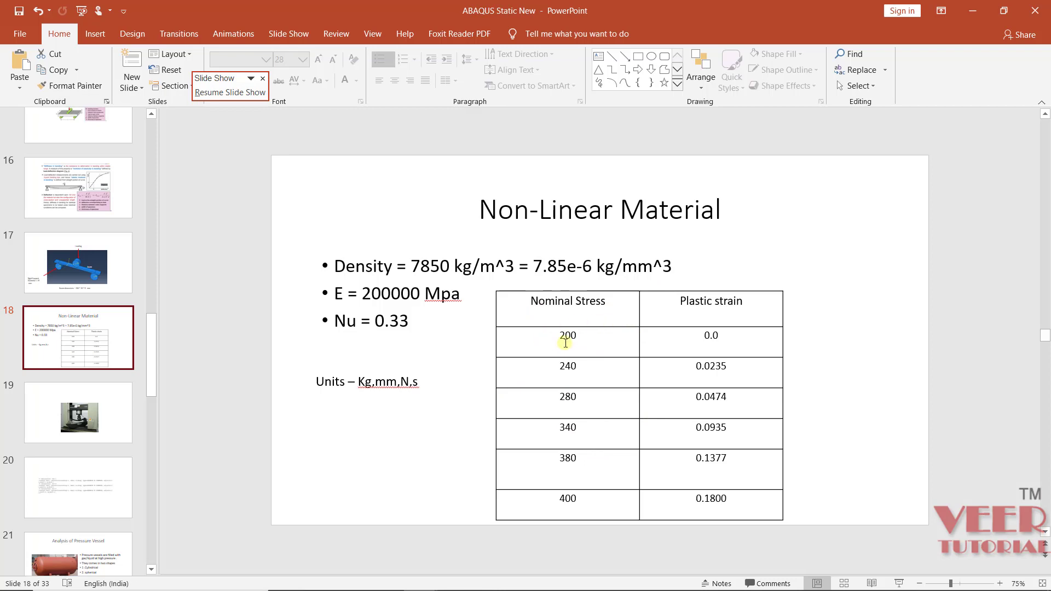
{"action": "key", "text": "alt+Tab"}
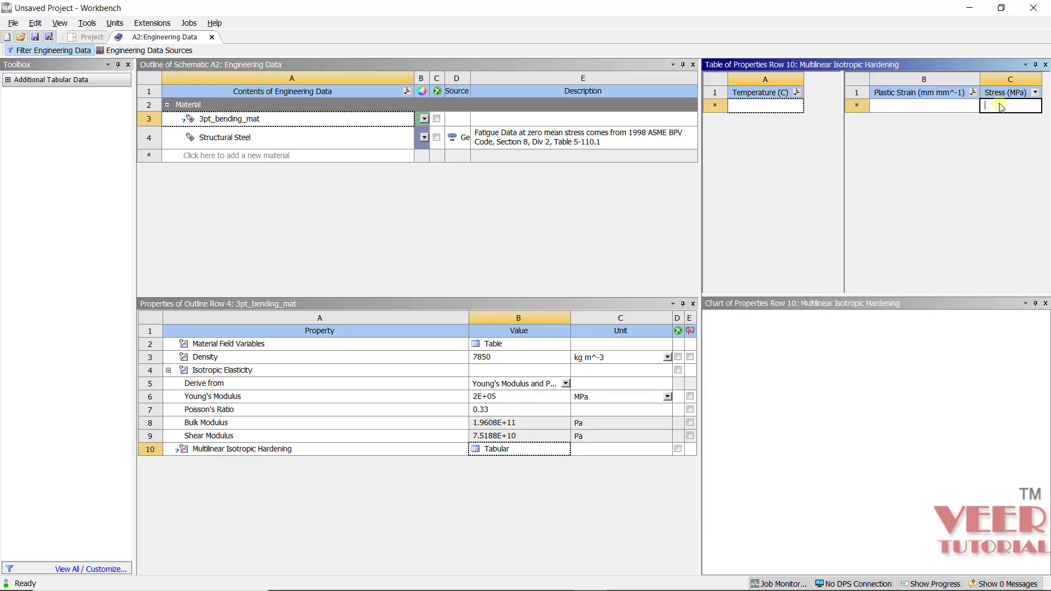
{"action": "type", "text": "00"}
{"action": "left_click", "coordinate": [966, 106]}
{"action": "type", "text": "0"}
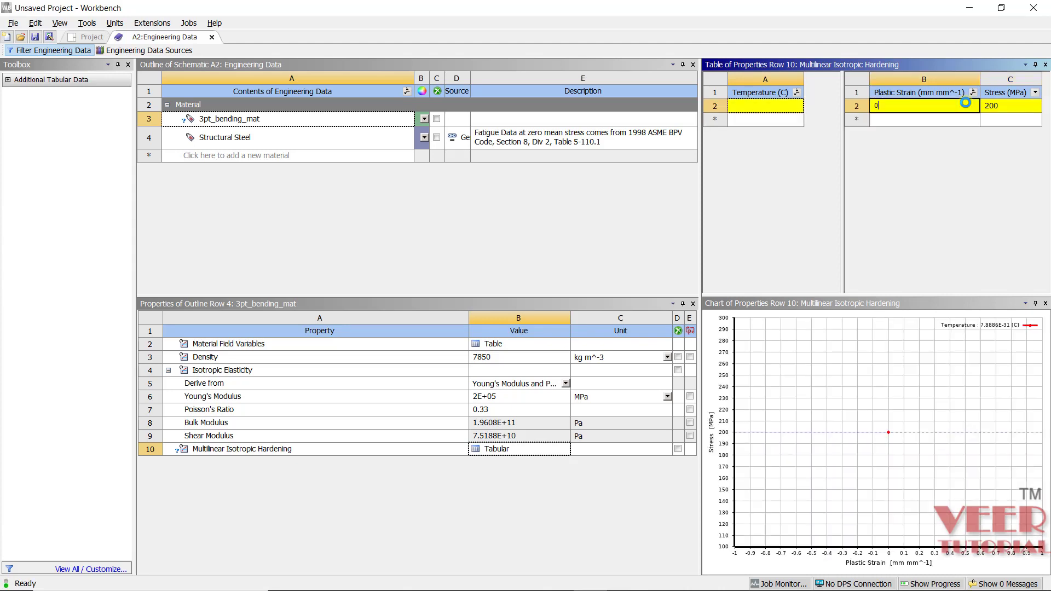
- Check the PowerPoint slide and add the second hardening point with plastic strain 0.0235 and stress 240 MPa
{"action": "left_click", "coordinate": [976, 119]}
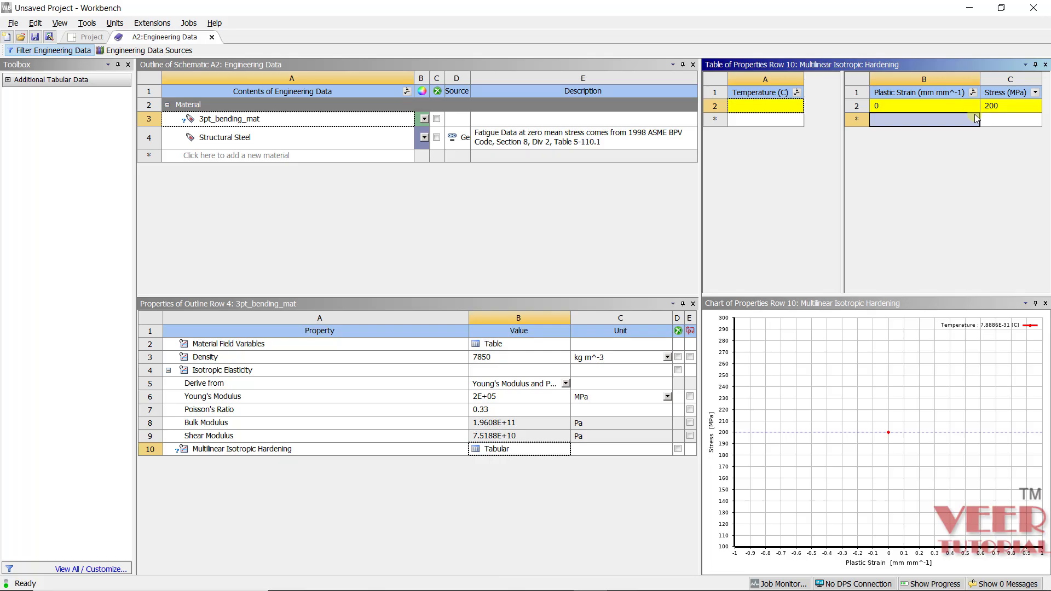
{"action": "key", "text": "alt+Tab"}
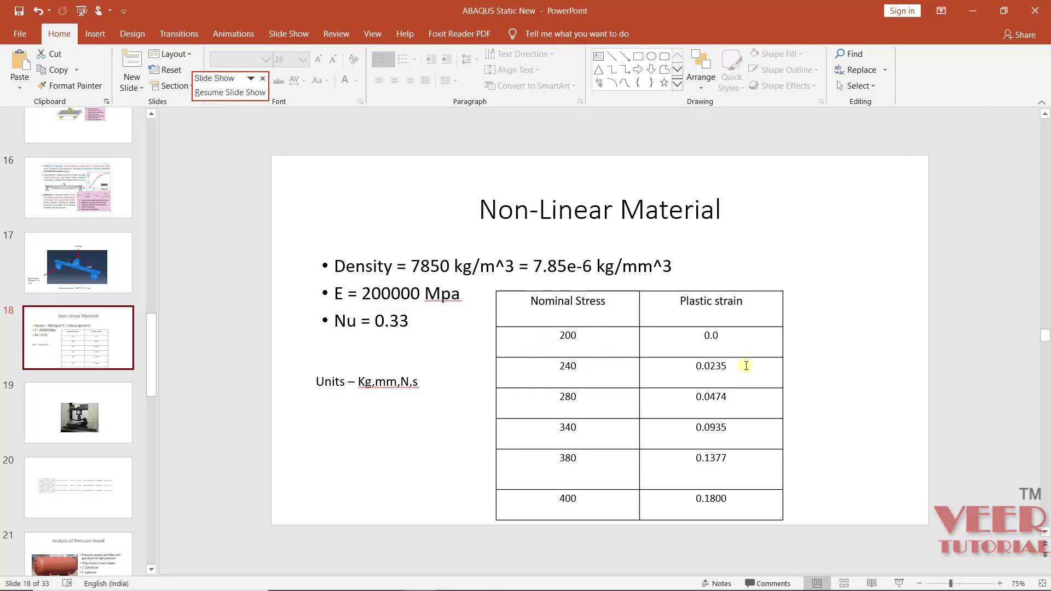
{"action": "key", "text": "alt+Tab"}
{"action": "type", "text": "0.0235"}
{"action": "key", "text": "Tab"}
{"action": "type", "text": "240"}
{"action": "key", "text": "Return"}
- Check the PowerPoint slide and add the third hardening point with stress 280 MPa and plastic strain 0.0474
{"action": "key", "text": "alt+Tab"}
{"action": "key", "text": "alt+Tab"}
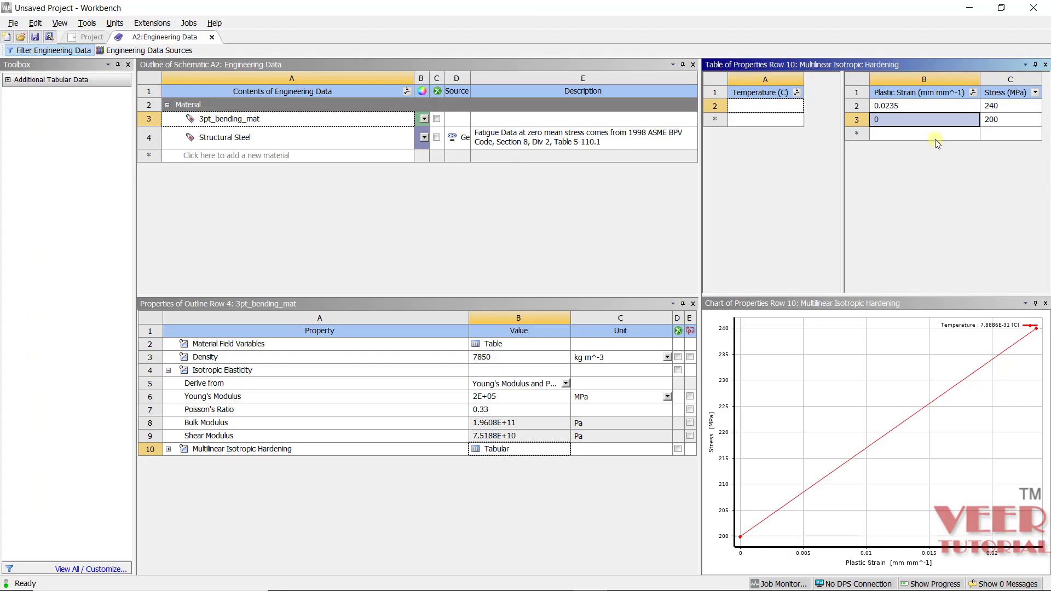
{"action": "left_click", "coordinate": [996, 133]}
{"action": "type", "text": "2"}
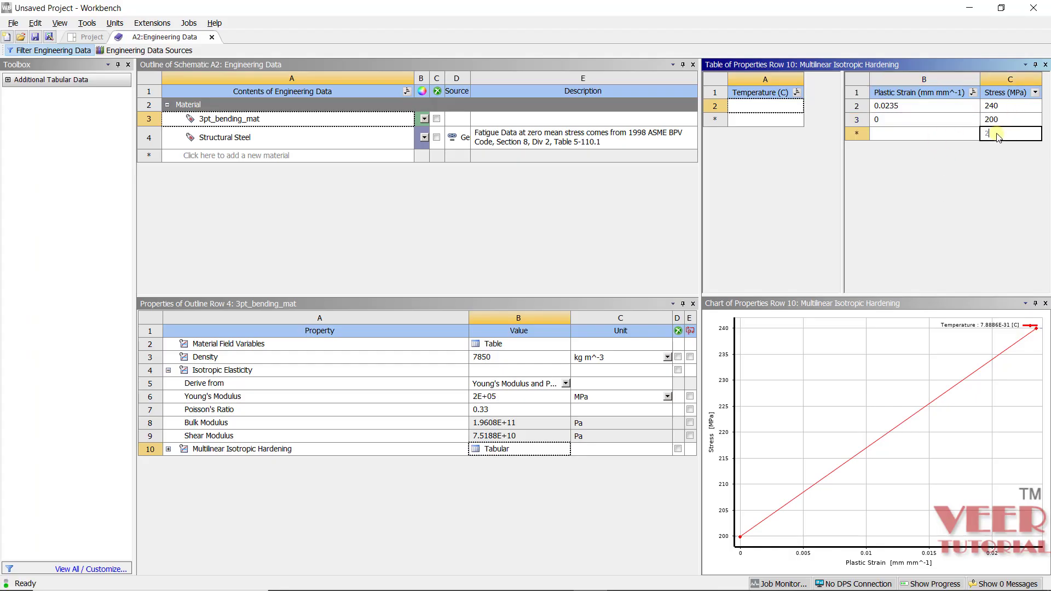
{"action": "type", "text": "80"}
{"action": "left_click", "coordinate": [947, 139]}
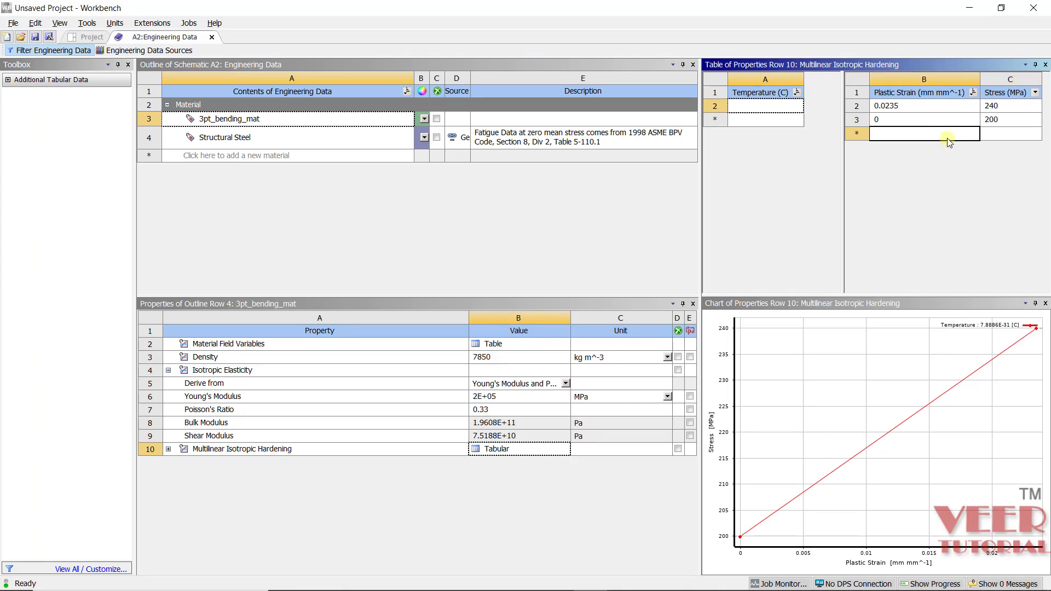
{"action": "type", "text": "0.0"}
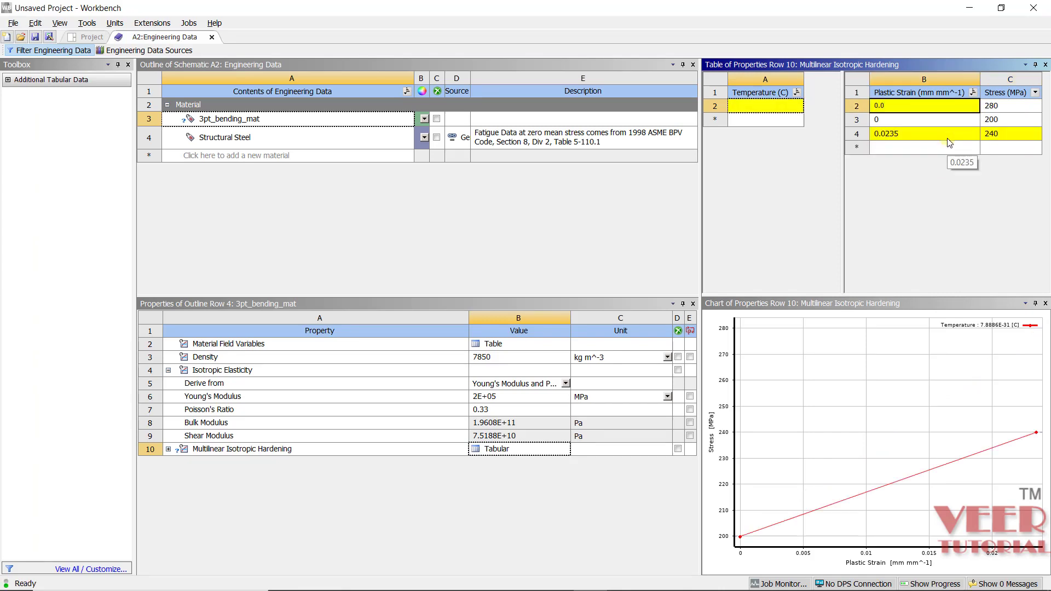
{"action": "type", "text": "474"}
{"action": "key", "text": "Return"}
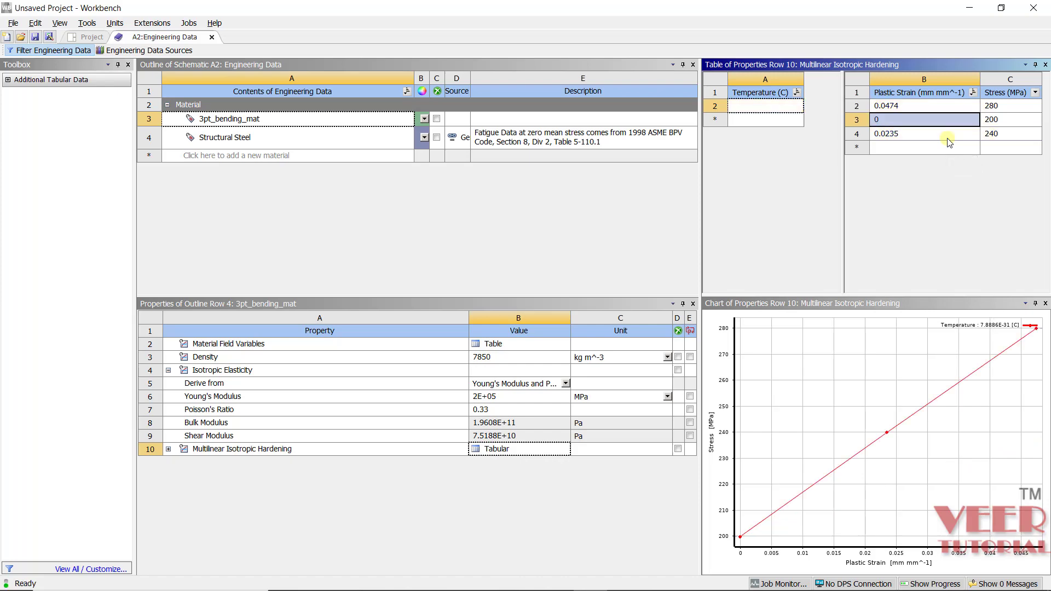
- Add the fourth hardening point with stress 340 MPa and plastic strain 0.0935
{"action": "left_click", "coordinate": [995, 148]}
{"action": "type", "text": "340"}
{"action": "key", "text": "Return"}
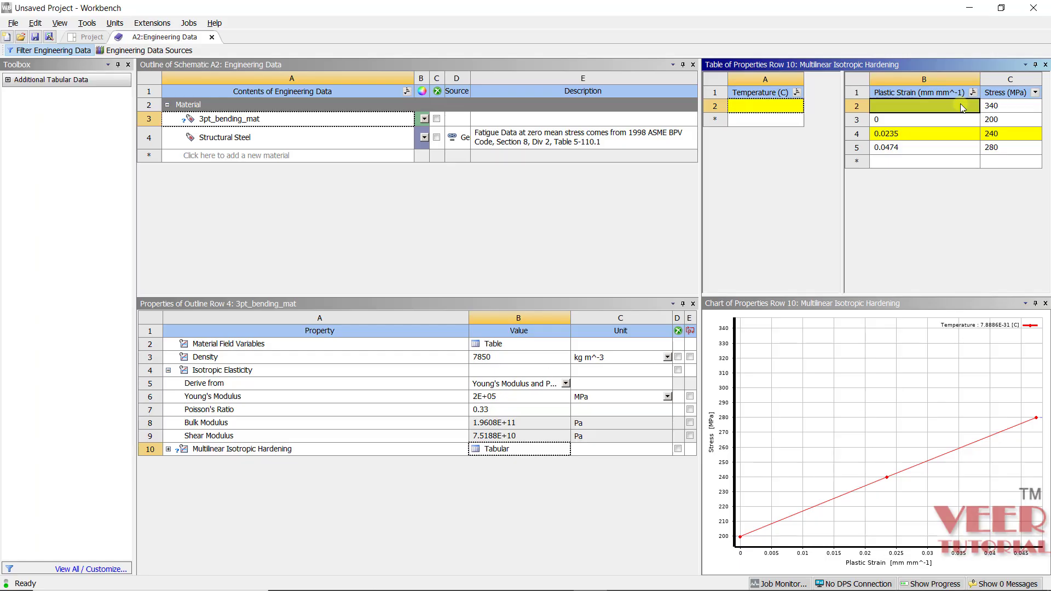
{"action": "left_click", "coordinate": [962, 107]}
{"action": "type", "text": "0.093"}
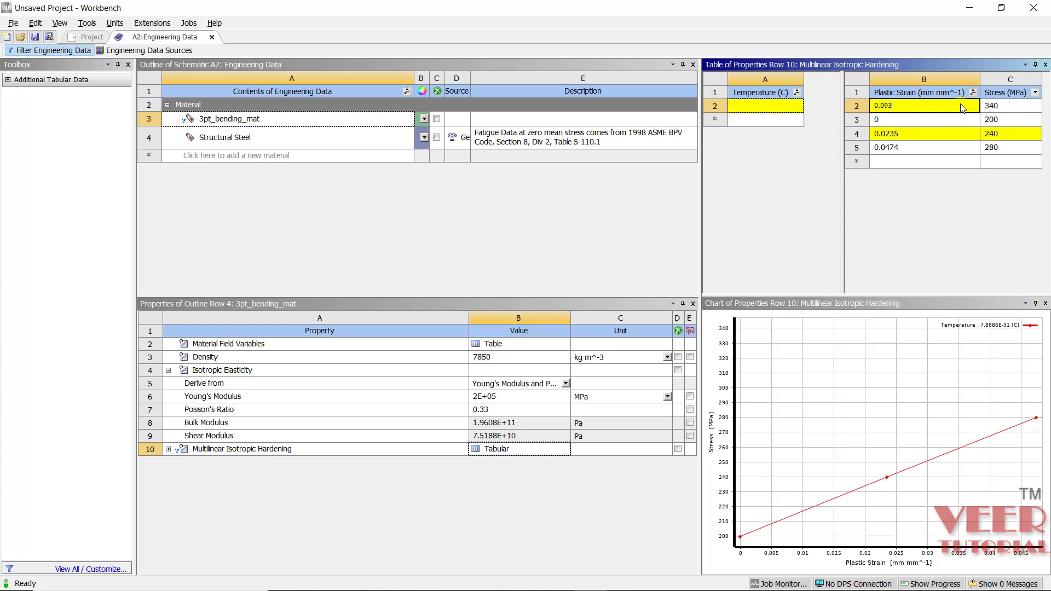
{"action": "type", "text": "5"}
{"action": "key", "text": "Return"}
- Add the fifth hardening point with stress 380 MPa and plastic strain 0.1377
{"action": "left_click", "coordinate": [998, 162]}
{"action": "type", "text": "3"}
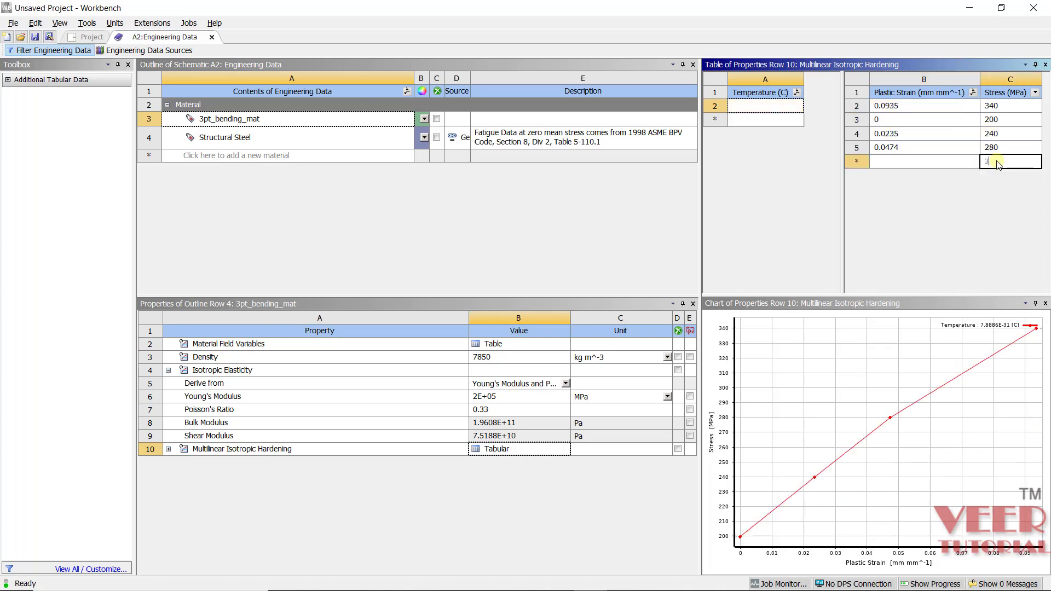
{"action": "type", "text": "80"}
{"action": "left_click", "coordinate": [948, 162]}
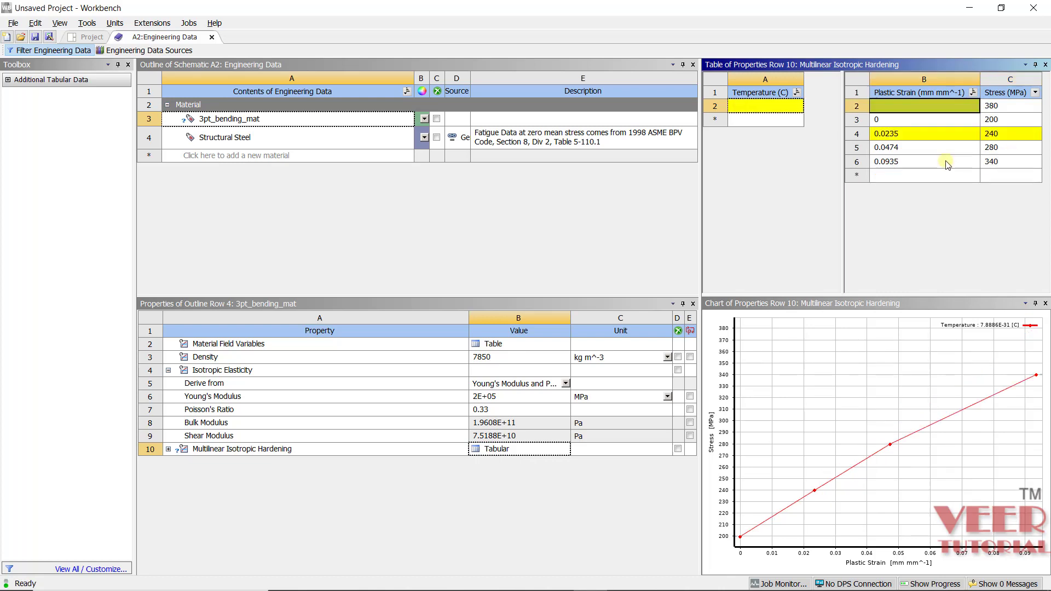
{"action": "type", "text": ".13"}
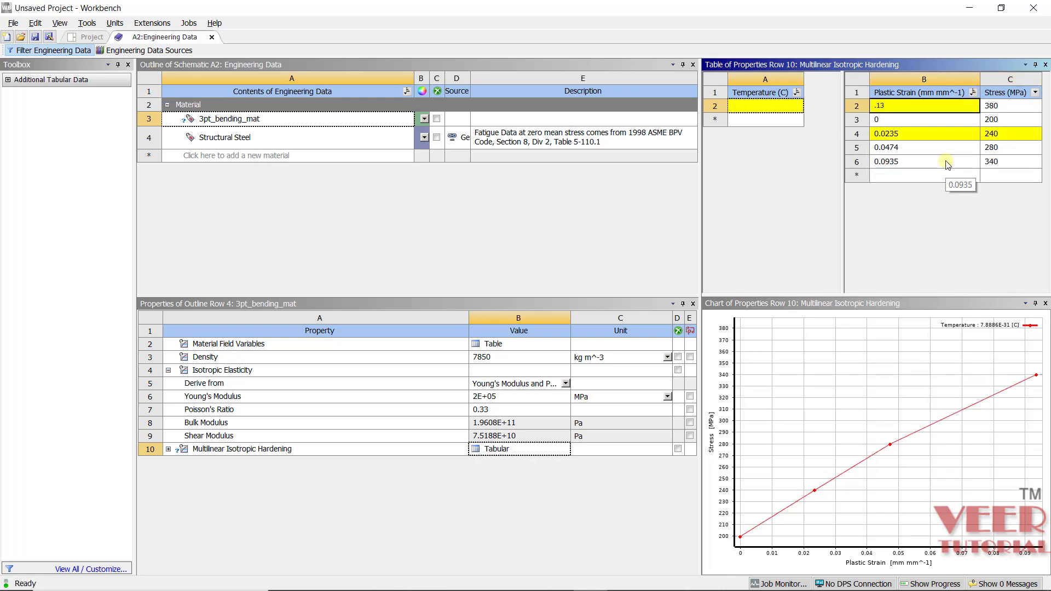
{"action": "type", "text": "77"}
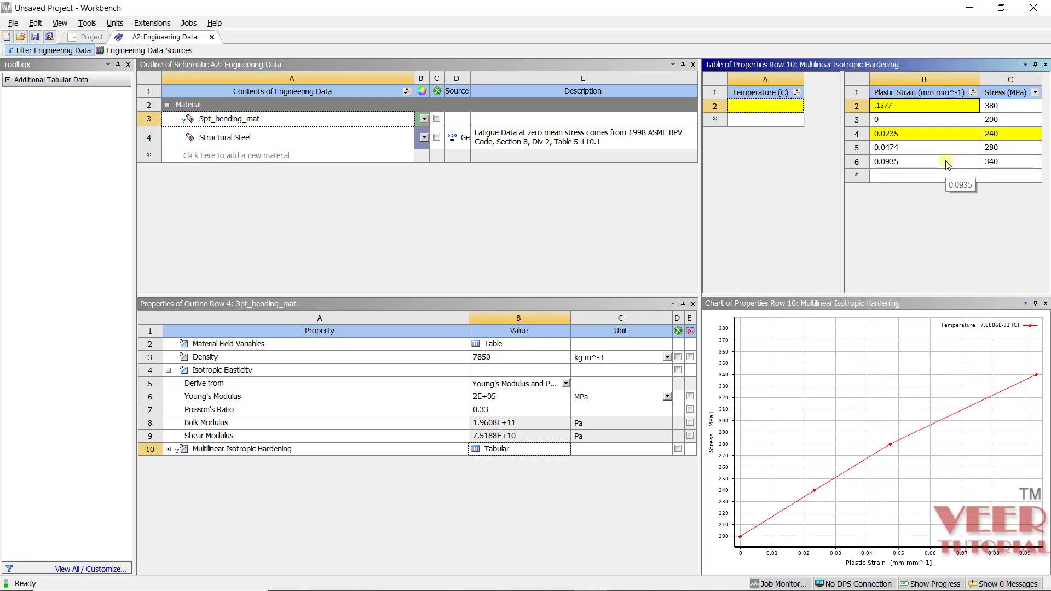
- Add the sixth hardening point with stress 400 MPa and plastic strain 0.18
{"action": "left_click", "coordinate": [998, 175]}
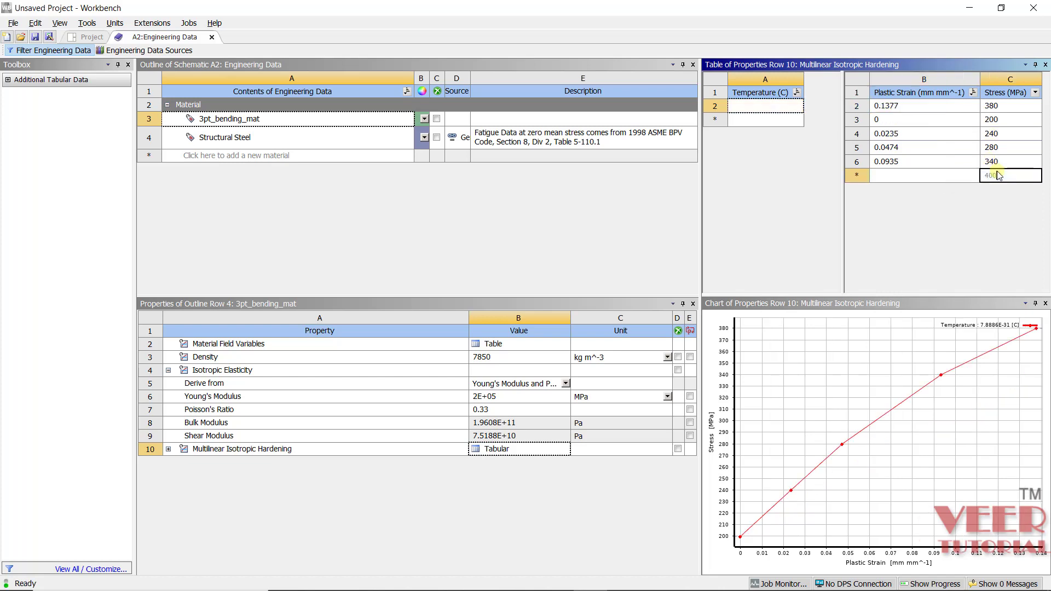
{"action": "left_click", "coordinate": [923, 175]}
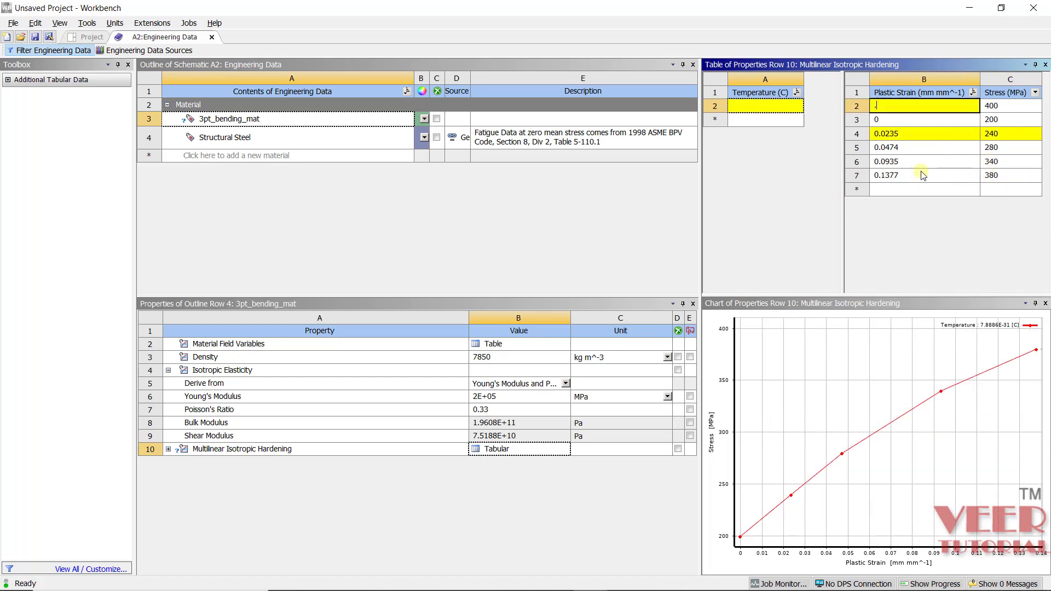
{"action": "type", "text": ".18"}
{"action": "key", "text": "Return"}
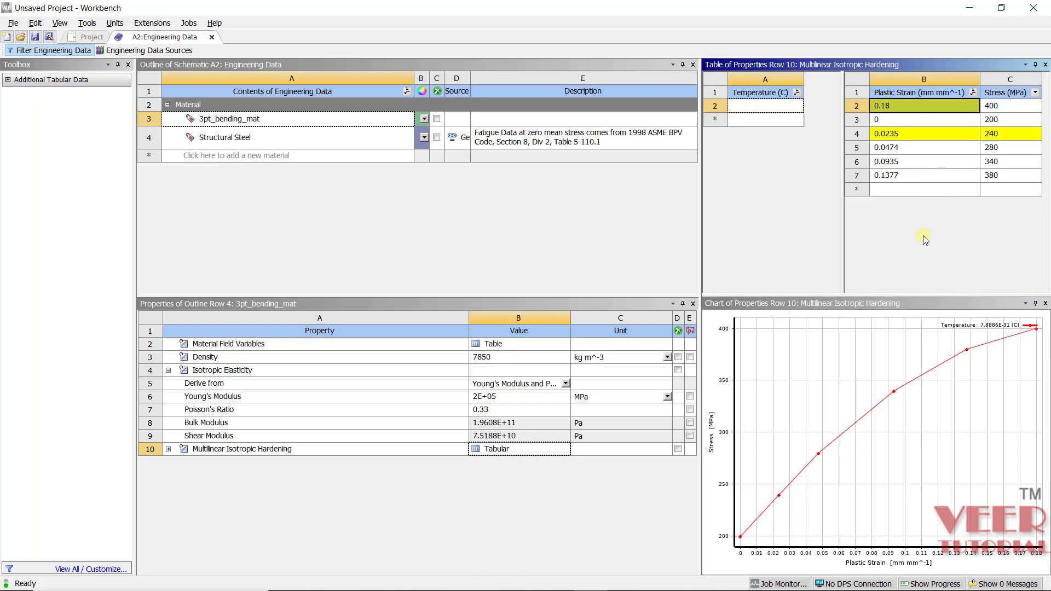
- Compare the entered hardening data with the stress-strain table on the PowerPoint slide and close Engineering Data in Workbench
{"action": "key", "text": "alt+Tab"}
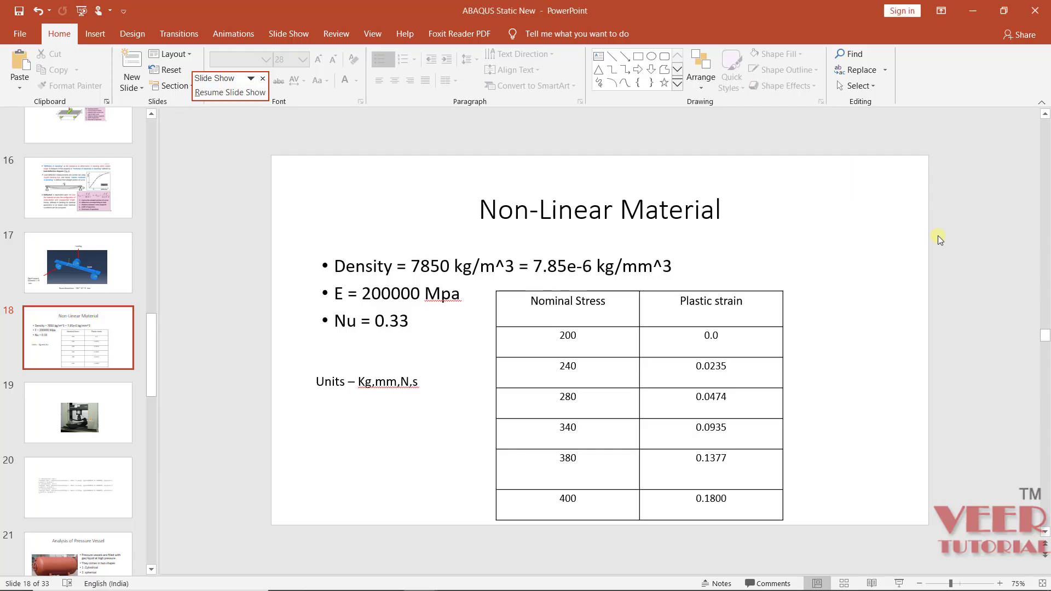
{"action": "key", "text": "alt+Tab"}
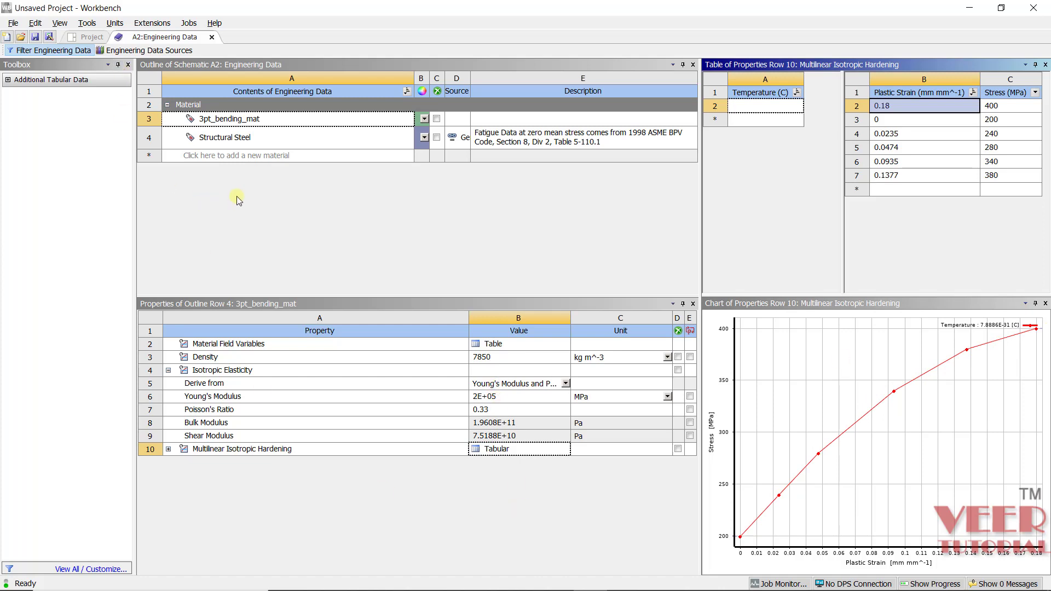
{"action": "left_click", "coordinate": [212, 38]}
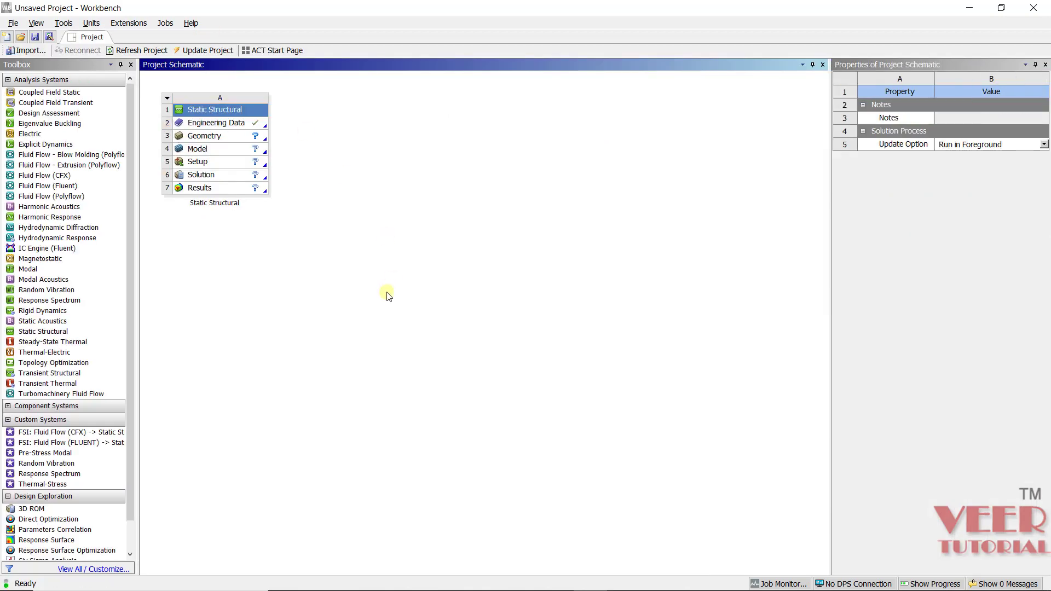
- Start a new DesignModeler geometry for the Static Structural system's Geometry cell
{"action": "left_click", "coordinate": [221, 138]}
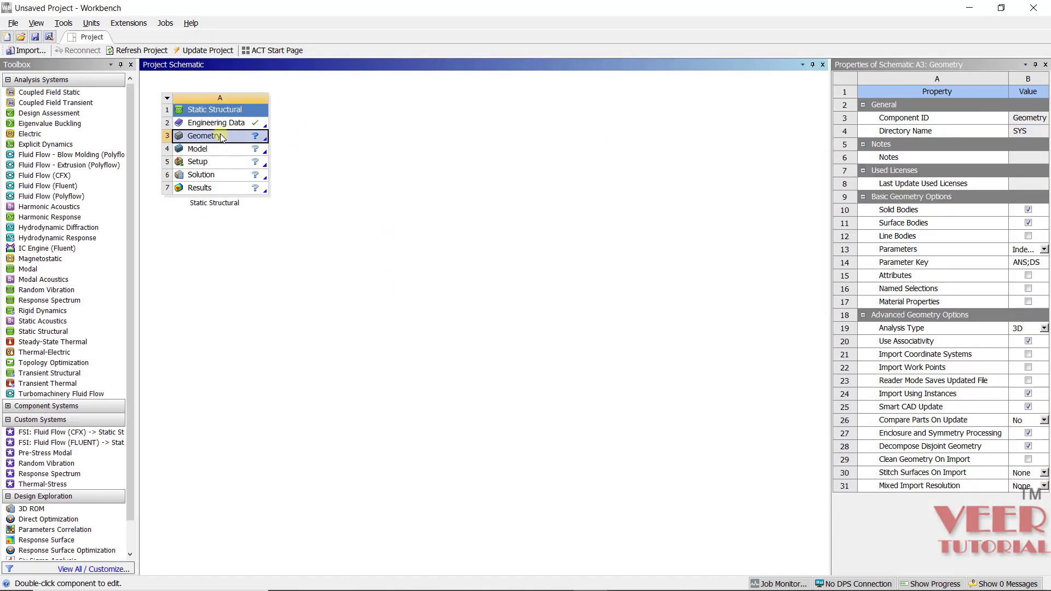
{"action": "right_click", "coordinate": [222, 138]}
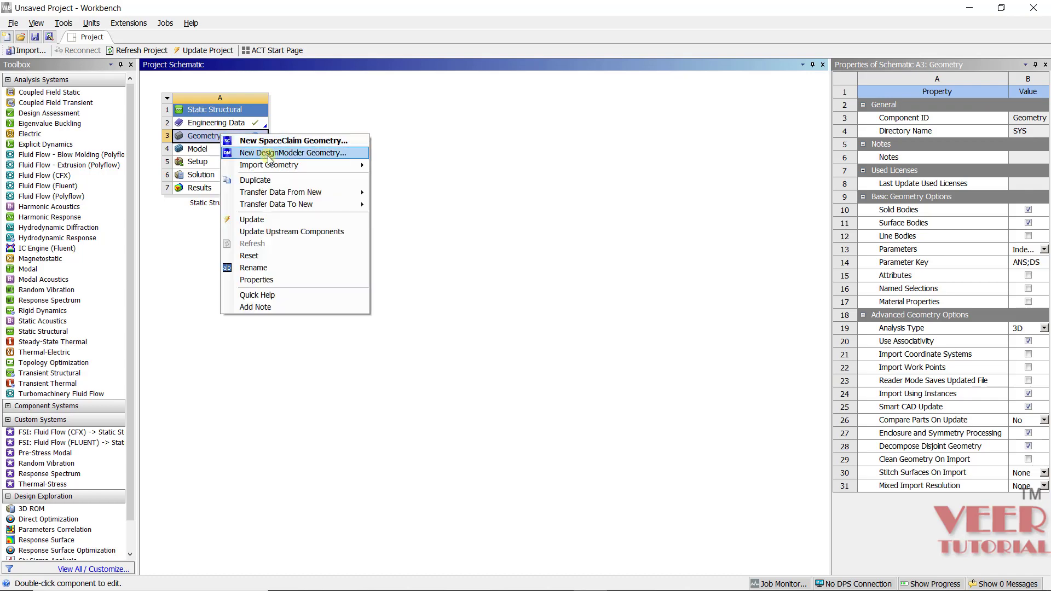
{"action": "left_click", "coordinate": [269, 153]}
- Import and generate the external geometry file 3_pt_bending_1.stp from the 3 point bending folder, and close DesignModeler
{"action": "left_click", "coordinate": [14, 24]}
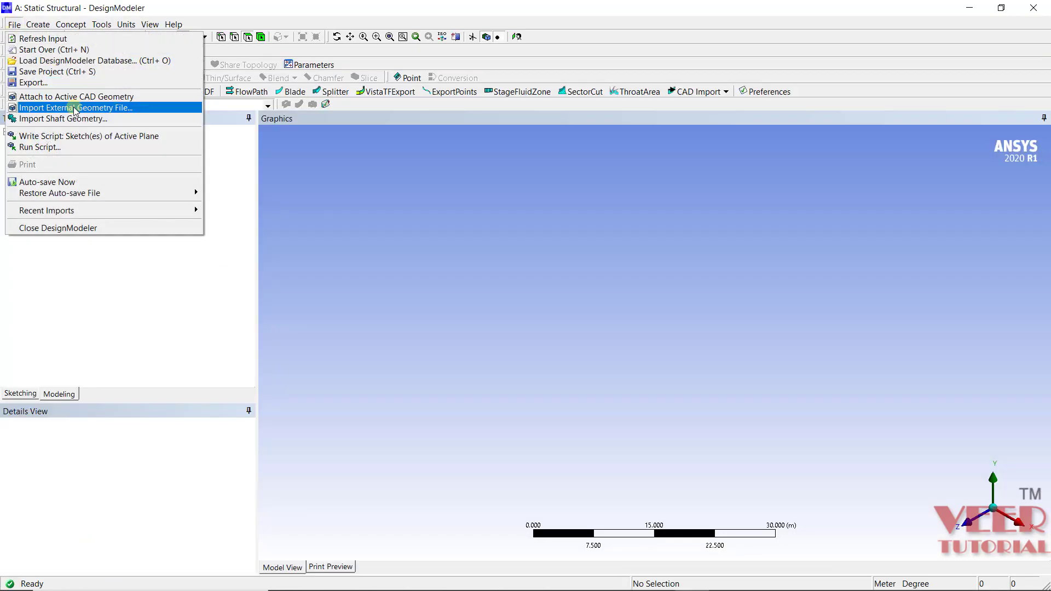
{"action": "left_click", "coordinate": [75, 108]}
{"action": "left_click", "coordinate": [459, 220]}
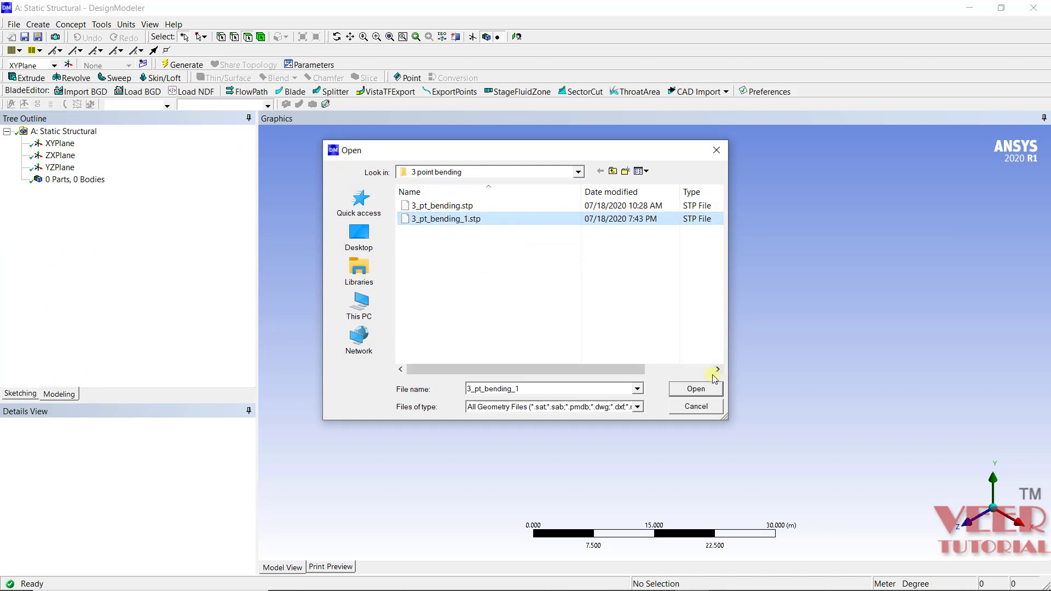
{"action": "left_click", "coordinate": [697, 389]}
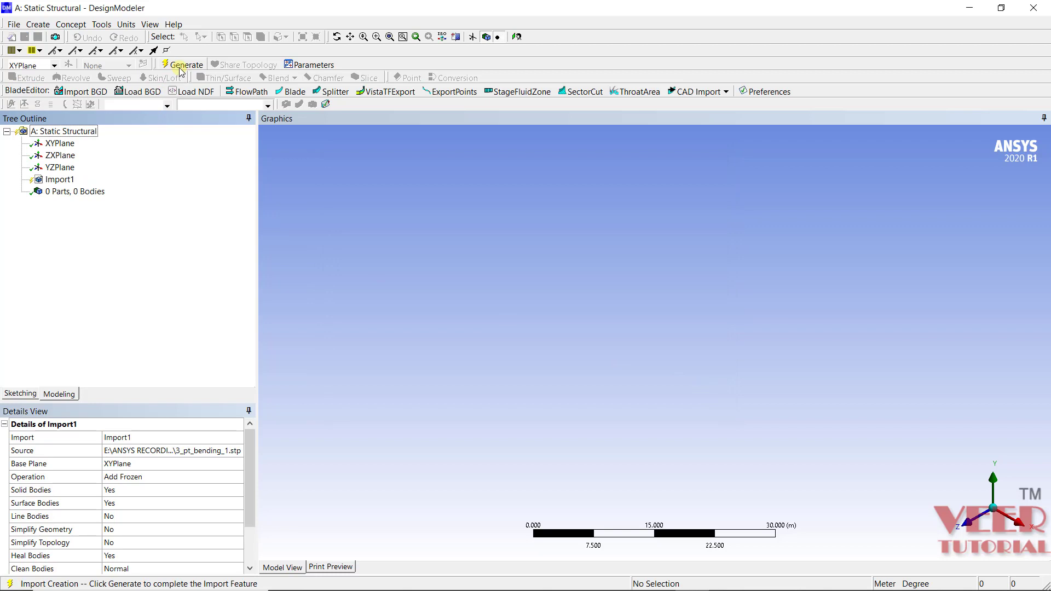
{"action": "left_click", "coordinate": [181, 67]}
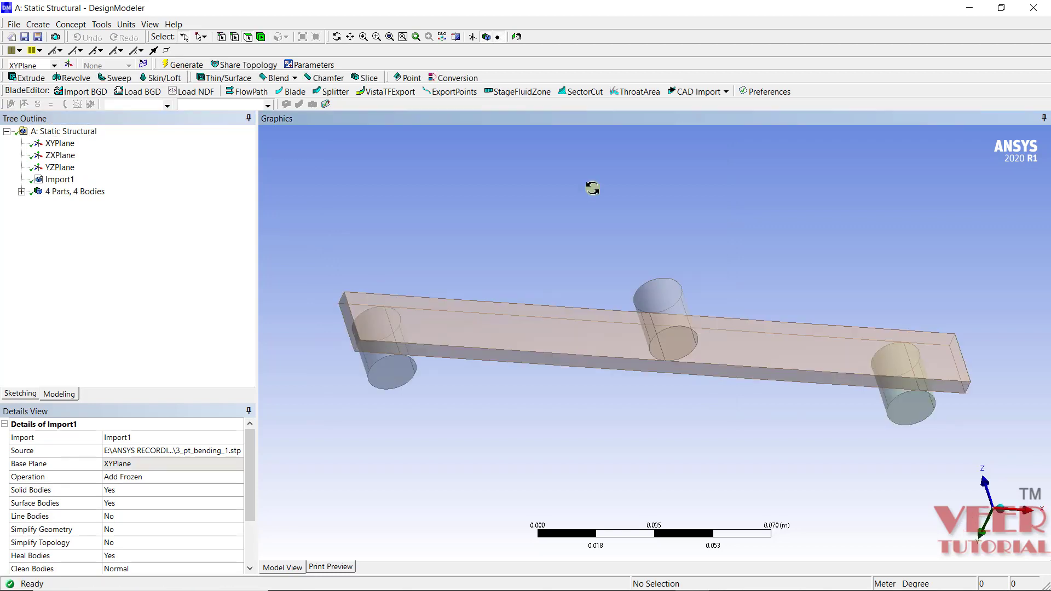
{"action": "left_click", "coordinate": [13, 24]}
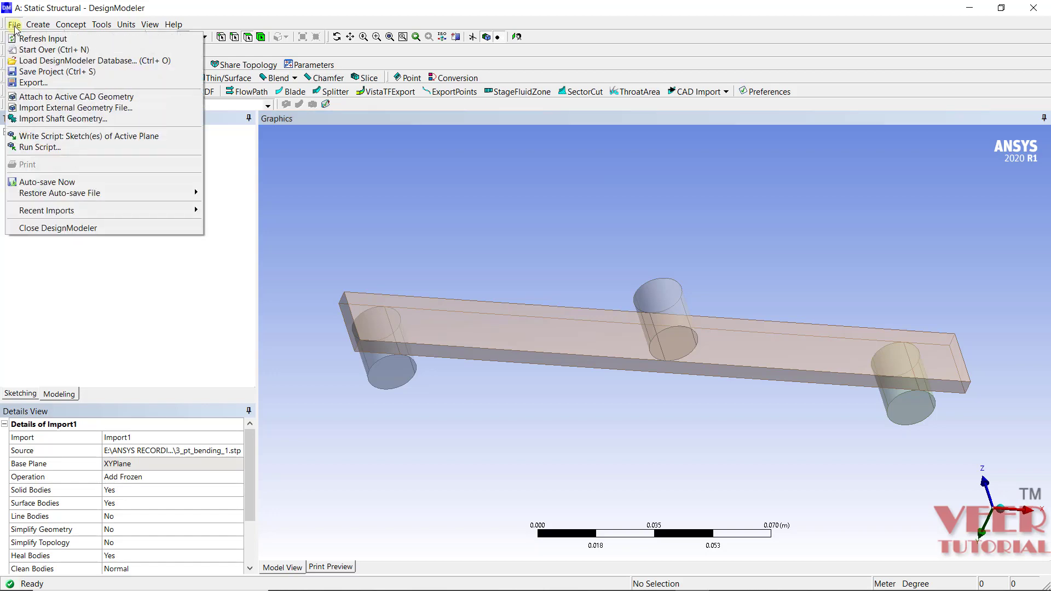
{"action": "left_click", "coordinate": [48, 229]}
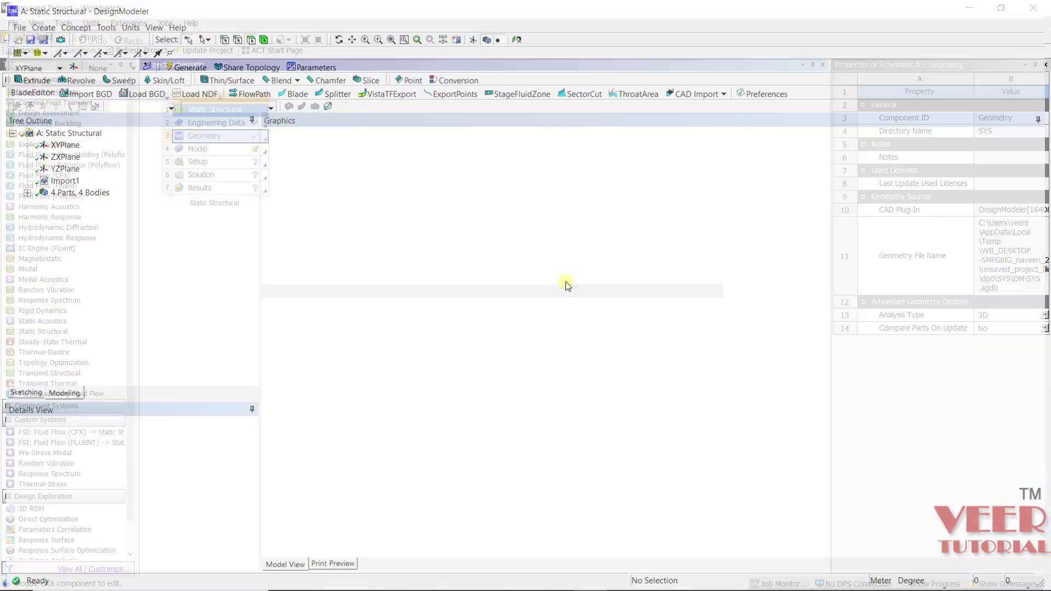